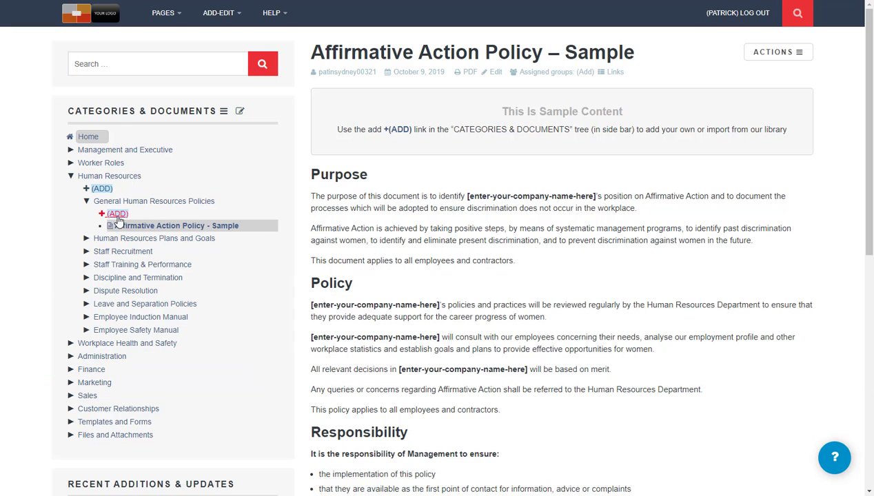
# Start a library import into General Human Resources Policies and expand that policy category under Human Resources in the Business Excellence Library
pyautogui.click(117, 215)
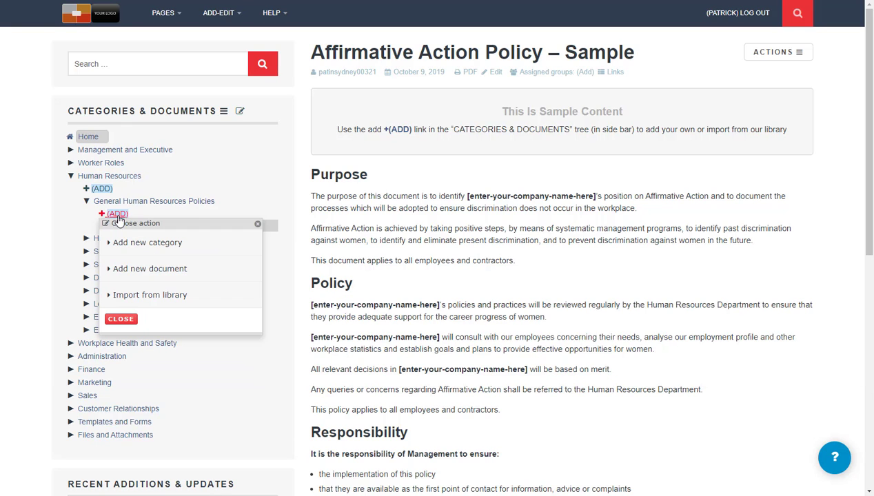
pyautogui.click(143, 295)
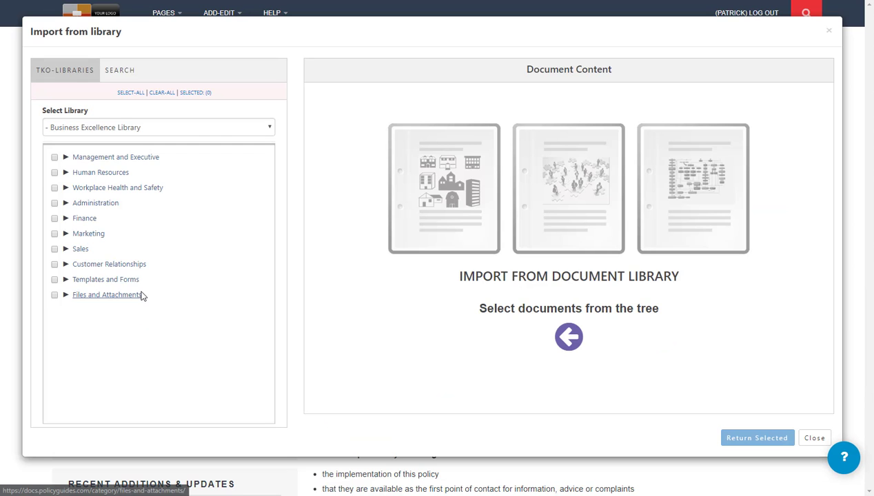
pyautogui.click(120, 178)
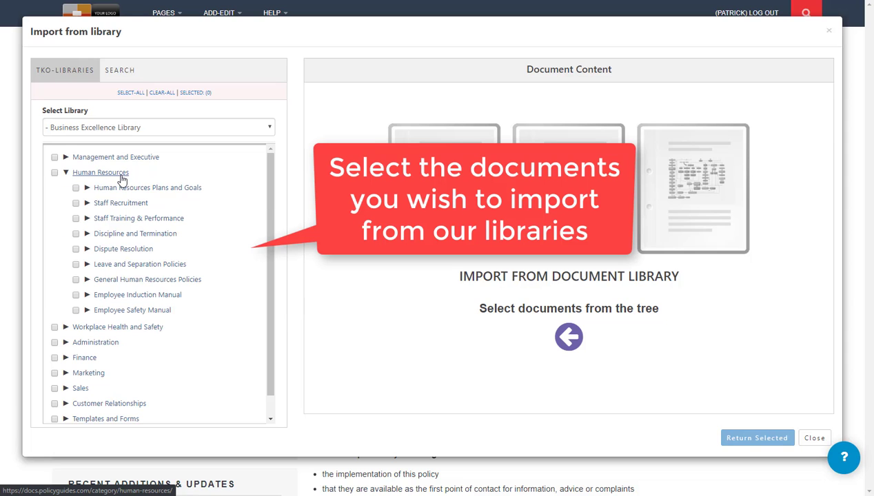
pyautogui.click(172, 280)
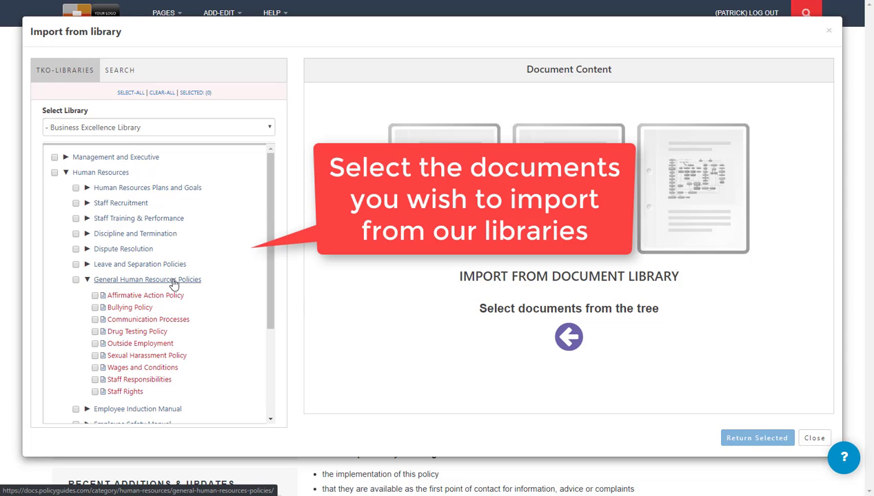
# Preview the Bullying Policy, Communication Processes and Drug Testing Policy documents in the library before importing
pyautogui.click(146, 308)
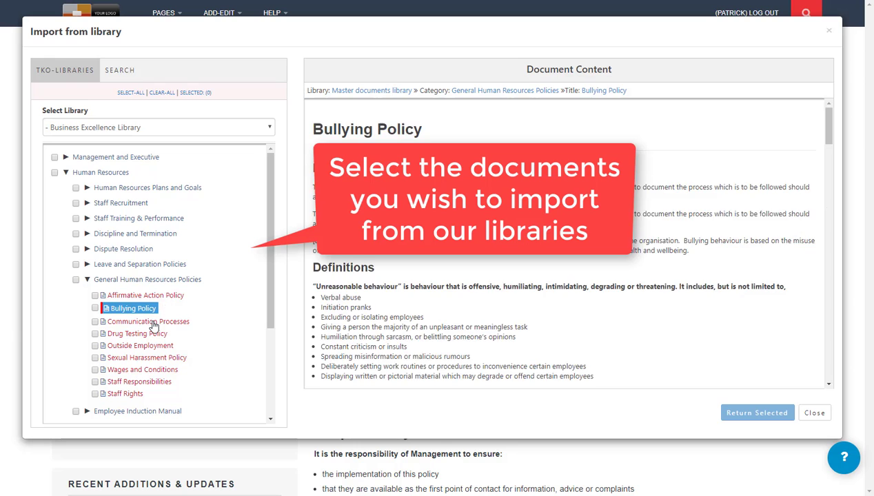
pyautogui.click(155, 320)
pyautogui.click(157, 333)
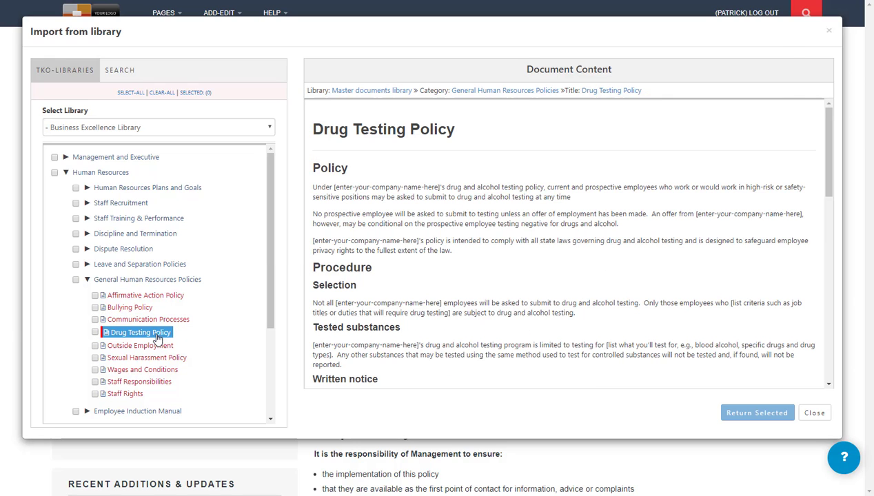
pyautogui.moveTo(332, 187); pyautogui.dragTo(401, 355)
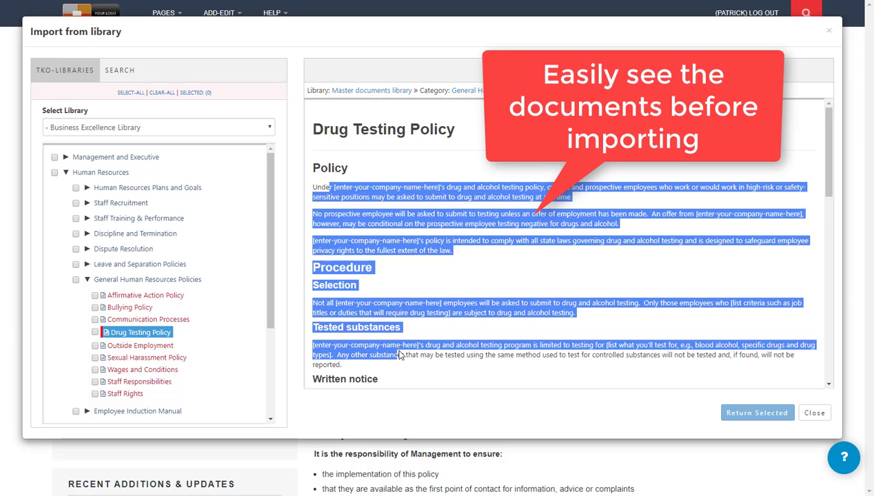
pyautogui.click(407, 311)
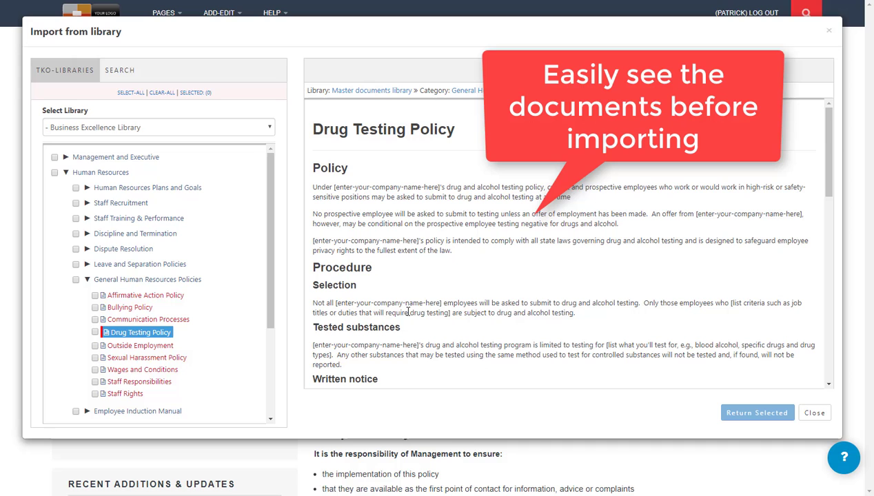
# Import all General Human Resources Policies documents except Affirmative Action Policy into the specific category General Human Resources Policies, declining internal links
pyautogui.click(77, 280)
pyautogui.click(95, 297)
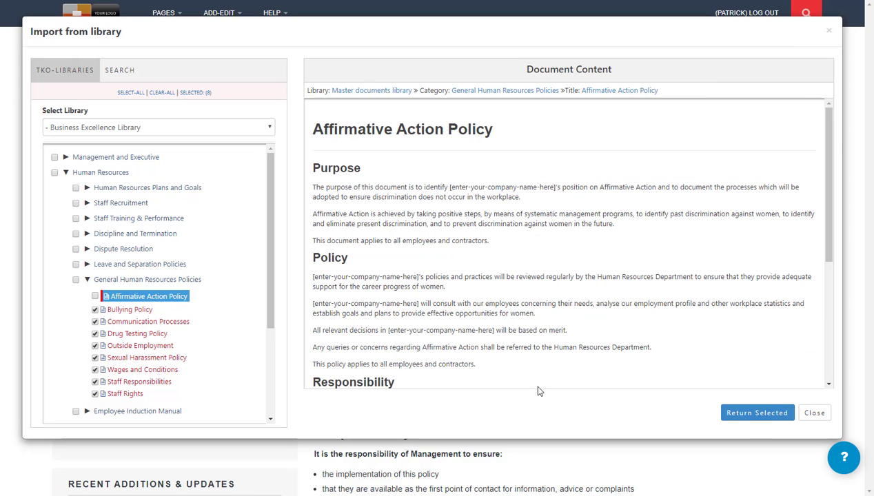
pyautogui.click(757, 414)
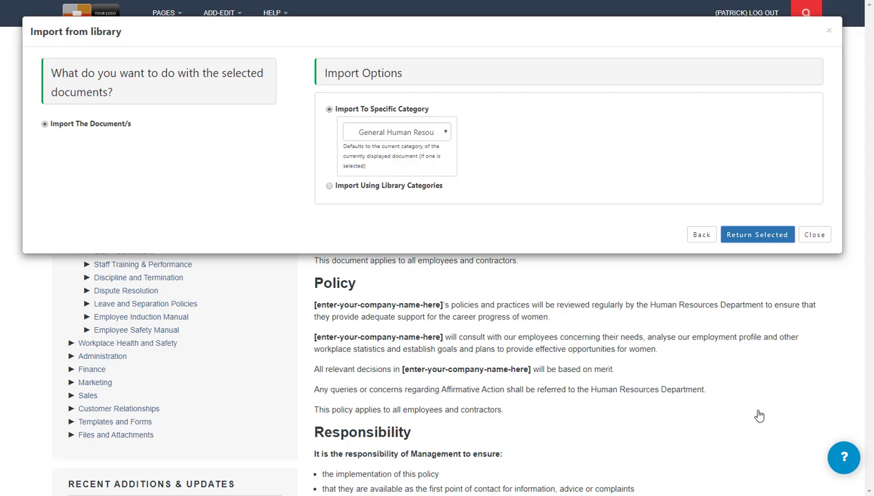
pyautogui.click(754, 238)
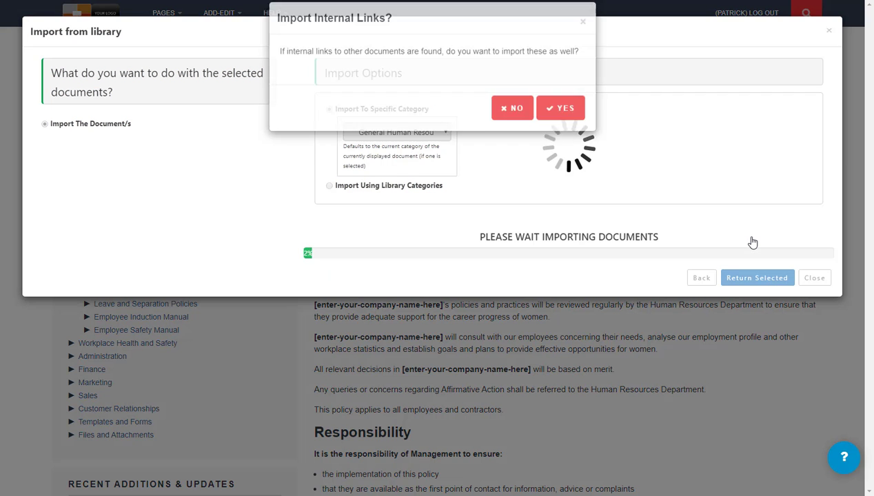
pyautogui.click(515, 125)
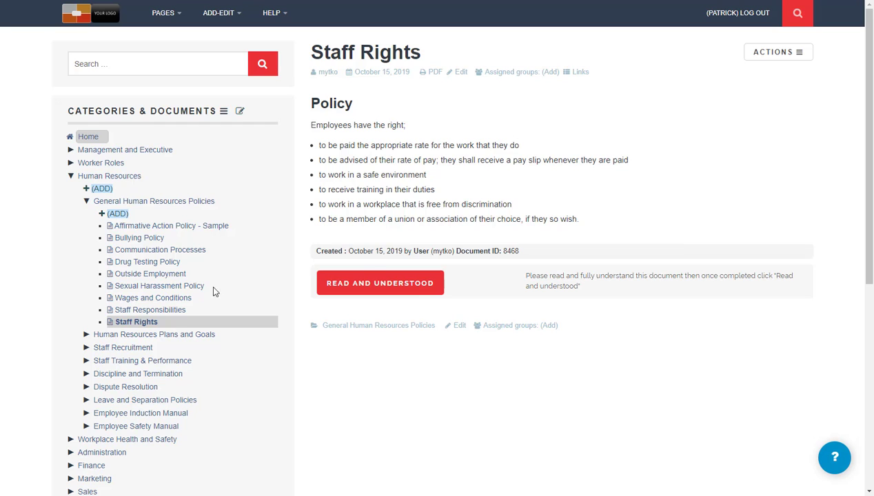
# Review the imported Staff Responsibilities, Wages and Conditions, Sexual Harassment Policy and Outside Employment documents
pyautogui.click(155, 310)
pyautogui.click(160, 301)
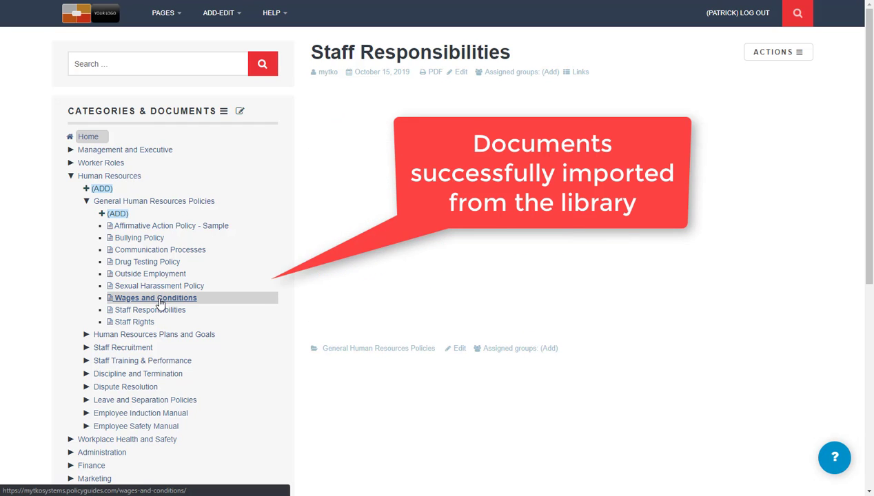
pyautogui.click(158, 288)
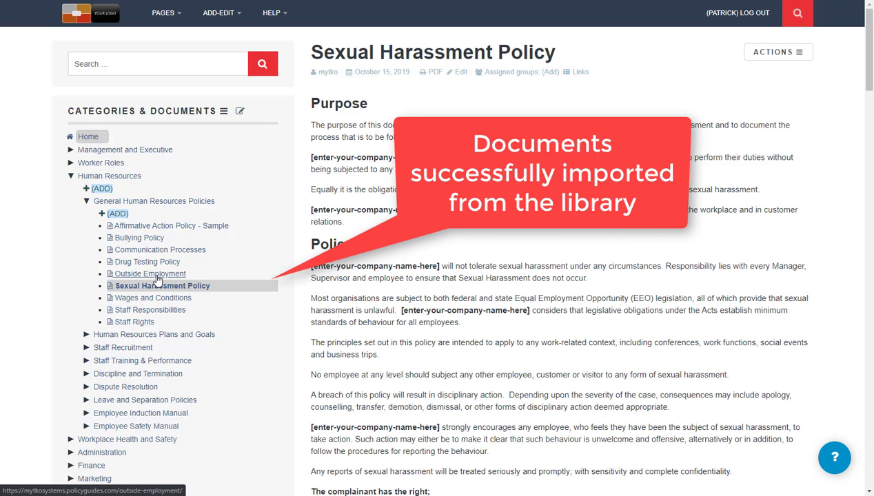
pyautogui.click(158, 276)
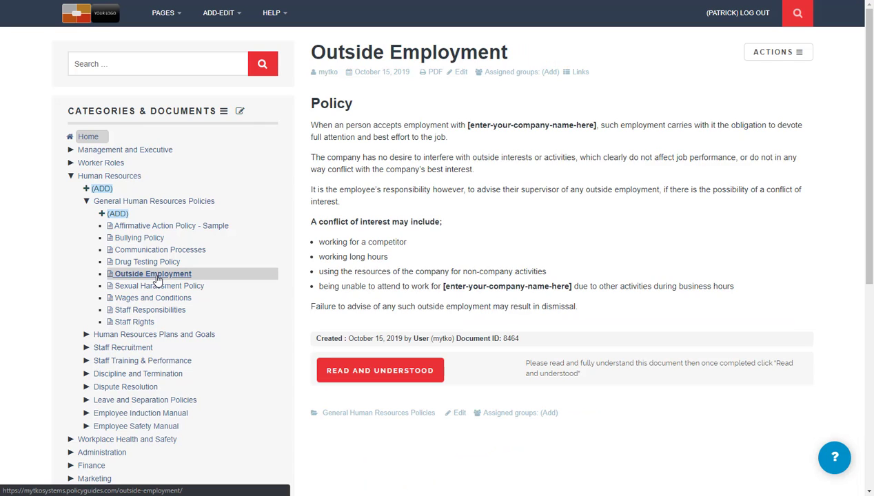
# Collapse the Human Resources categories, expand Worker Roles and view the Managing Director - Sample role
pyautogui.click(139, 200)
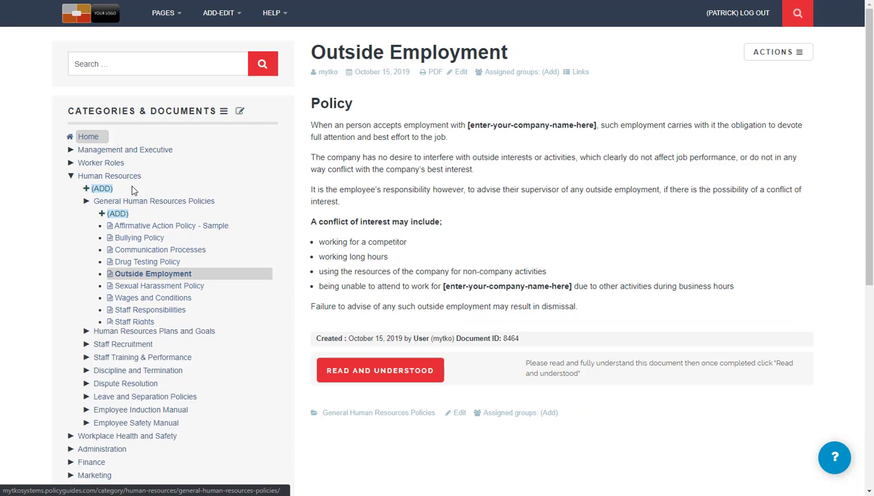
pyautogui.click(121, 173)
pyautogui.click(113, 164)
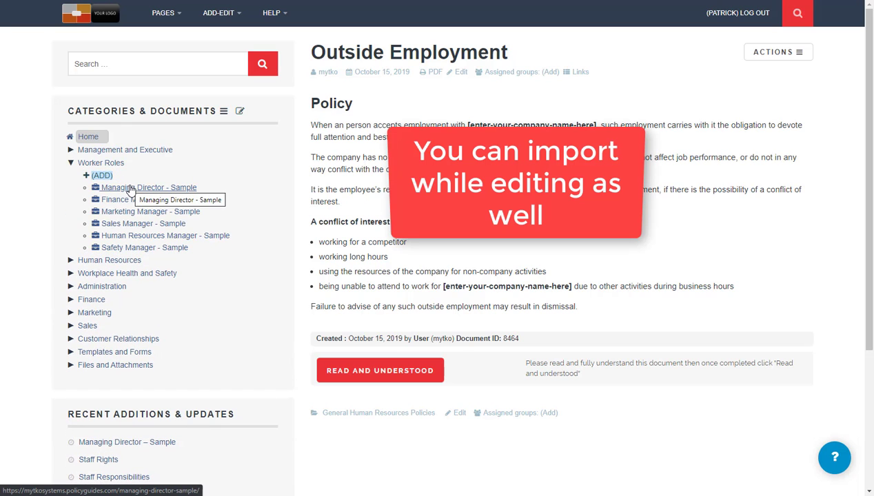
pyautogui.click(131, 190)
# Add a new Job Role document named Salesperson to the Worker Roles category
pyautogui.click(103, 177)
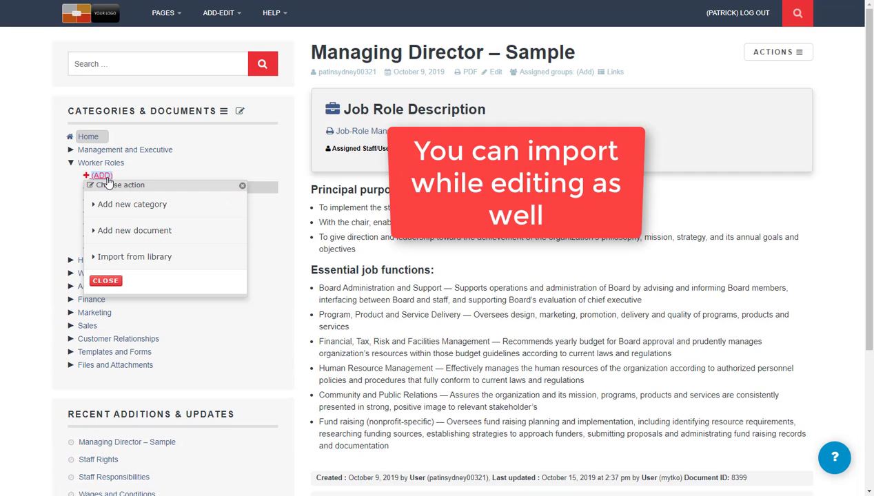
pyautogui.click(119, 233)
pyautogui.click(134, 280)
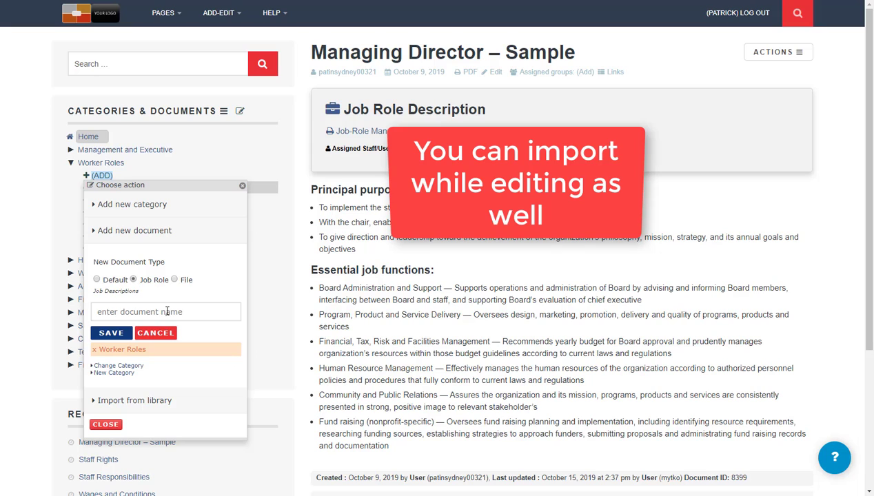
pyautogui.write('Salesperson')
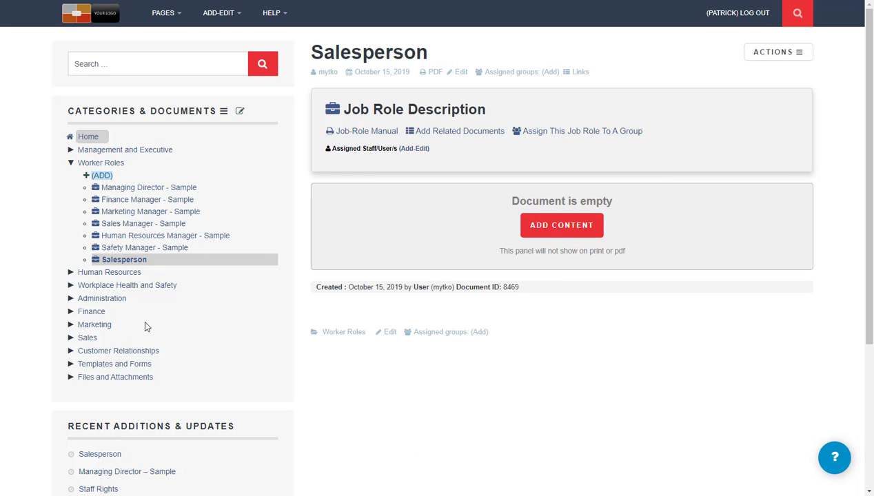
# Open the empty Salesperson document for editing and choose the Roles and Job Descriptions library as its import source
pyautogui.click(554, 229)
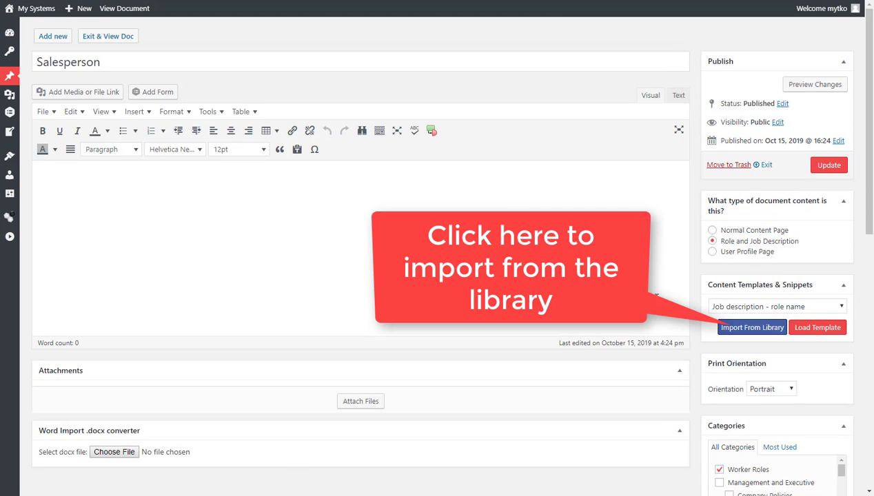
pyautogui.click(740, 331)
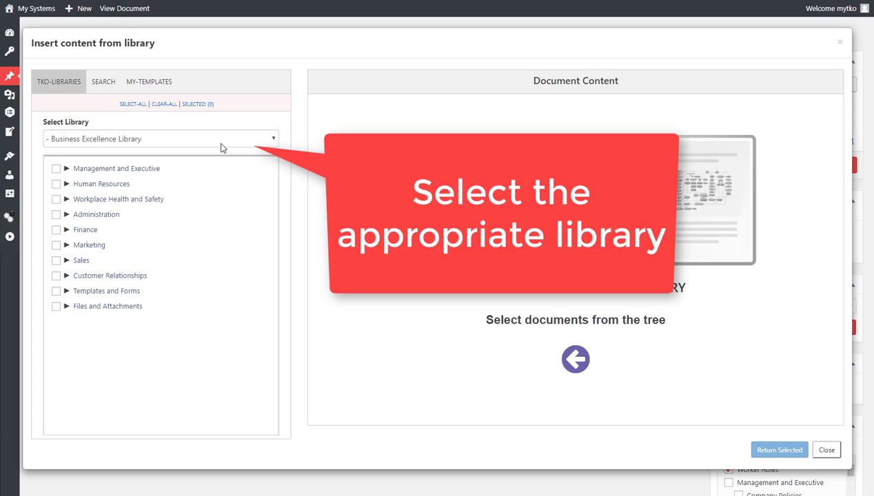
pyautogui.click(214, 140)
pyautogui.click(203, 165)
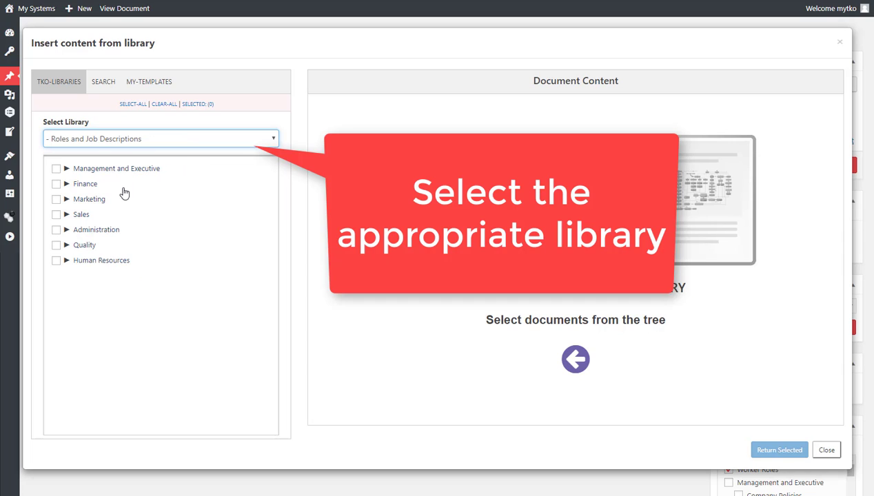
# Preview the Sales Person description in the library's Sales category and insert its content into the Salesperson document
pyautogui.click(88, 215)
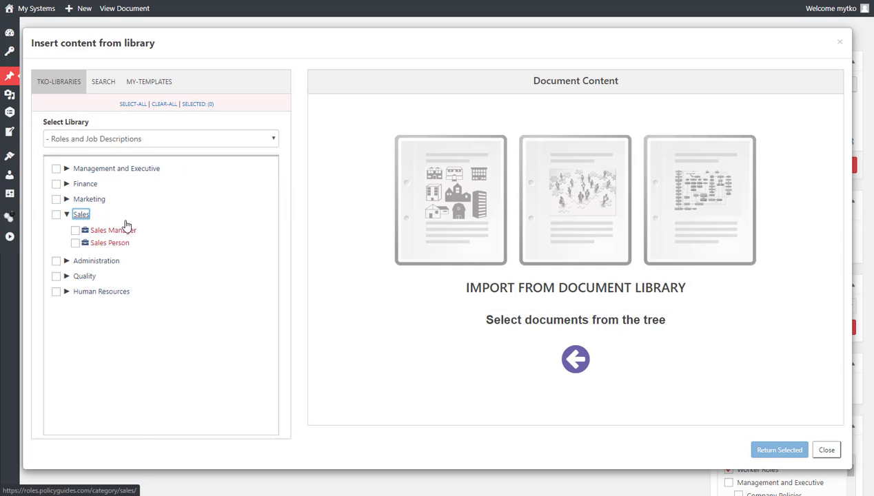
pyautogui.click(76, 244)
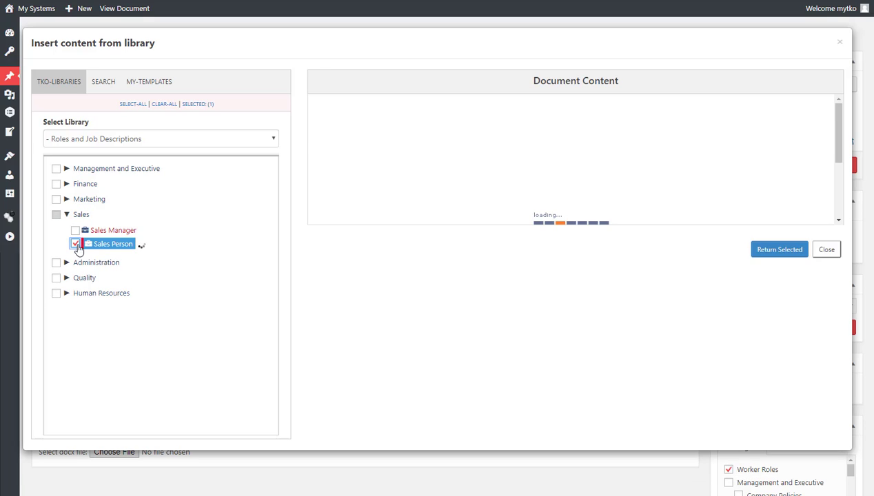
pyautogui.moveTo(343, 196); pyautogui.dragTo(396, 324)
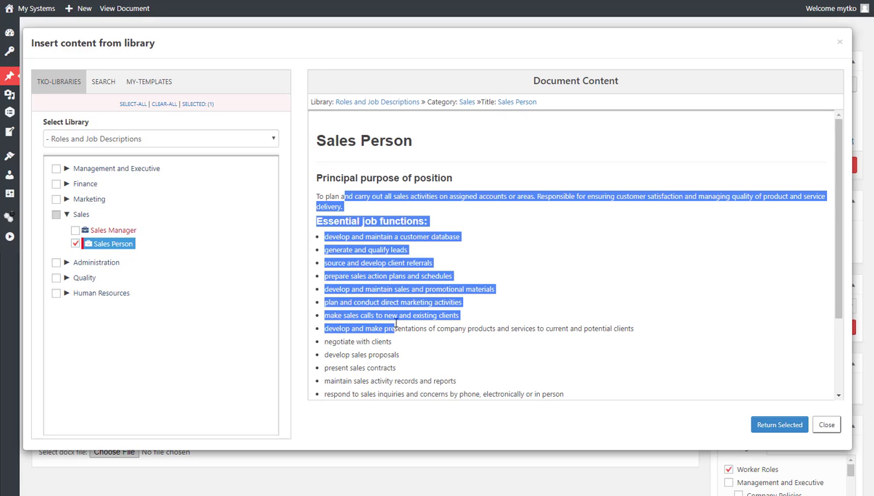
pyautogui.click(618, 307)
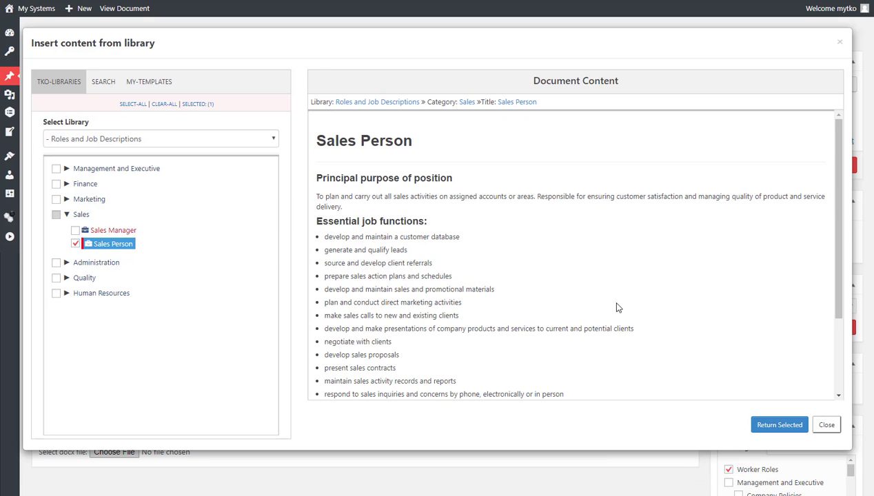
pyautogui.click(775, 425)
pyautogui.click(780, 148)
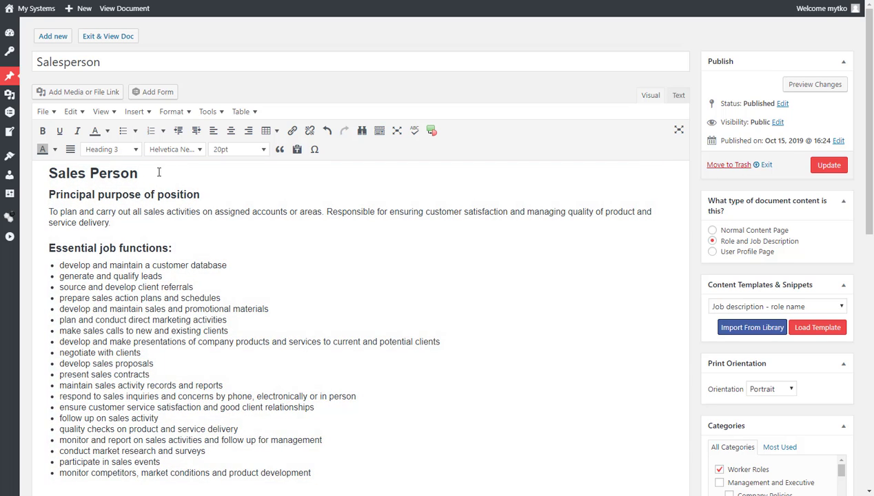
# Delete the Sales Person heading line above Principal purpose of position in the document body
pyautogui.hotkey('shift', 'Home')
pyautogui.press('Delete')
pyautogui.press('Delete')
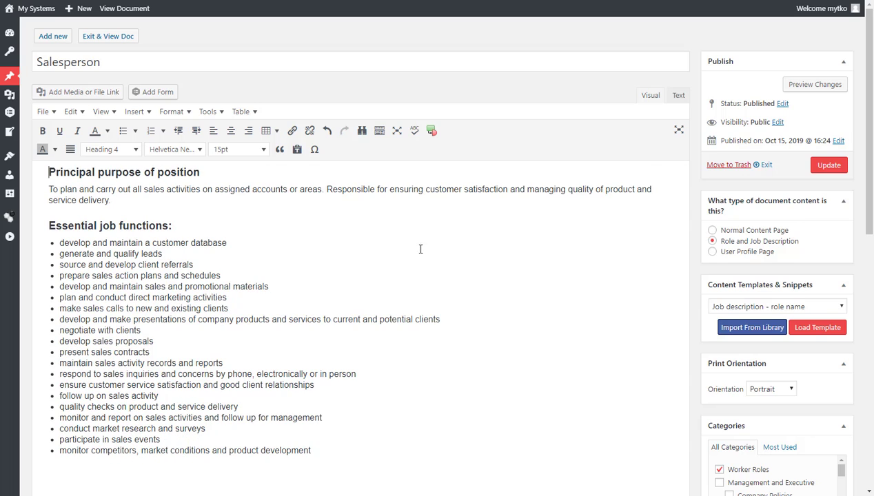
# Update the Salesperson document, dismiss the user notification dialog and exit the editor to view the published document
pyautogui.click(829, 166)
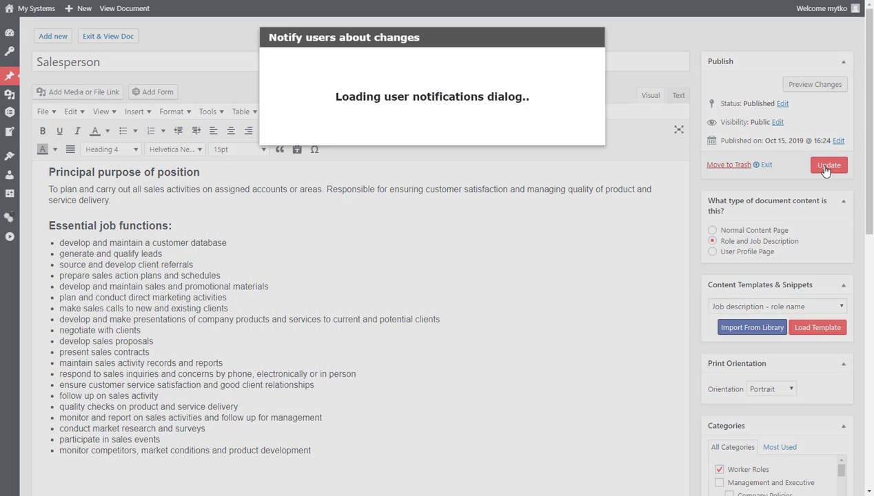
pyautogui.click(483, 343)
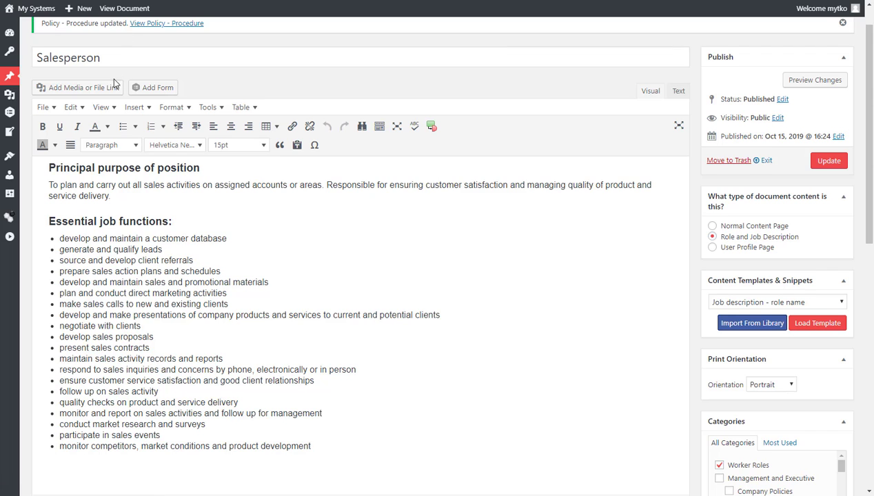
pyautogui.scroll(1, 114, 83)
pyautogui.click(109, 4)
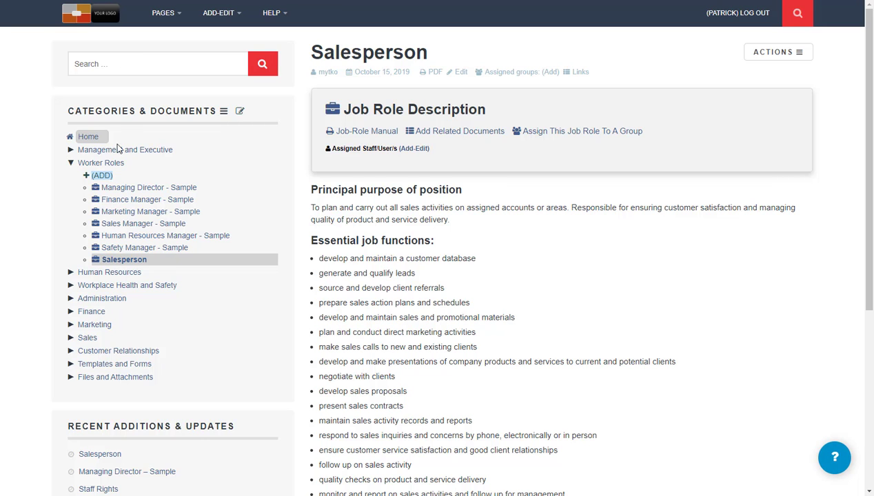
# Collapse the Worker Roles category, open the manual publishing dialog and select all documents for the company manual
pyautogui.click(104, 164)
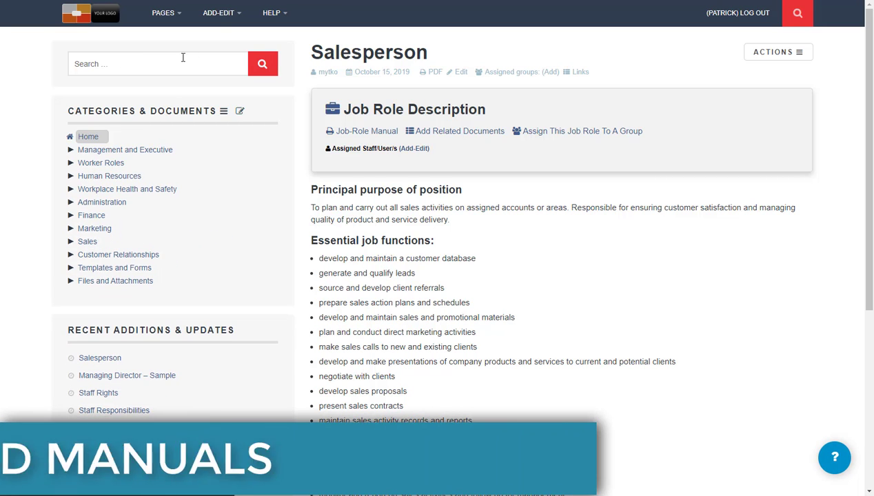
pyautogui.click(219, 13)
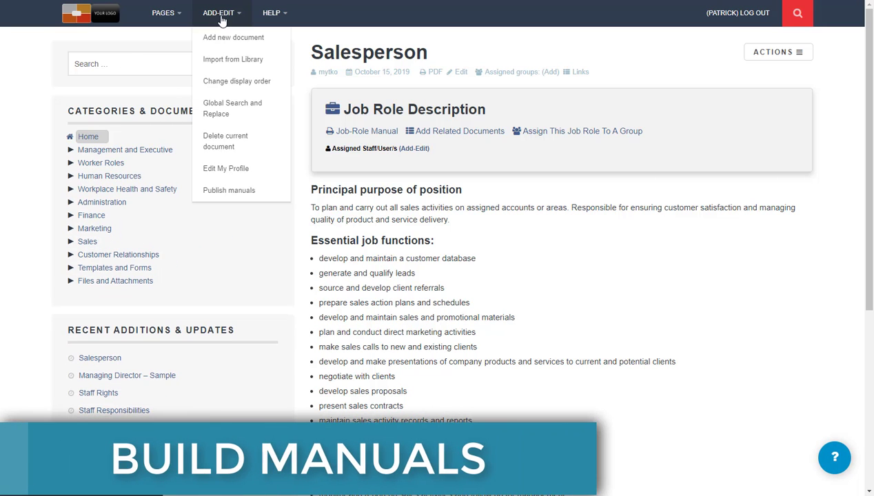
pyautogui.click(230, 192)
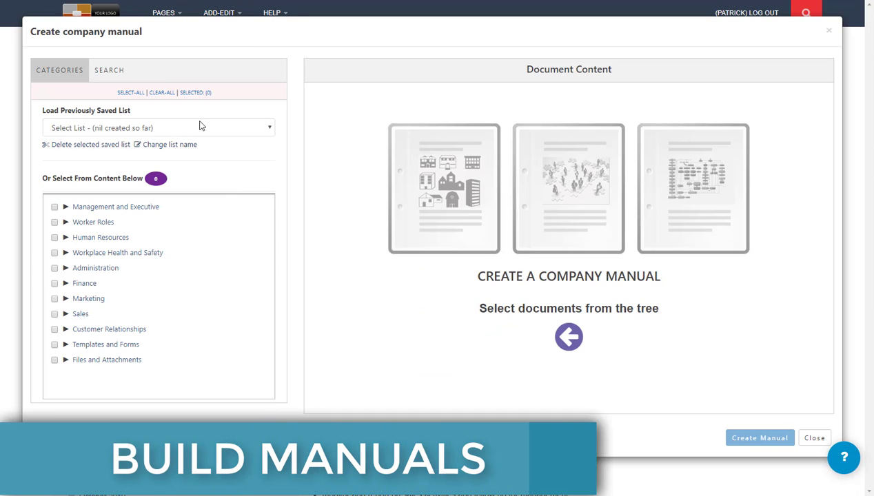
pyautogui.click(126, 94)
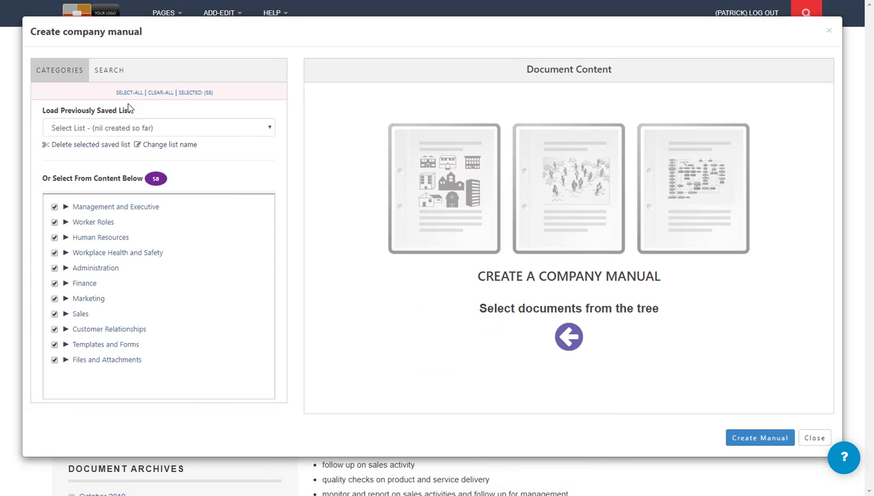
# Examine the selected content under Worker Roles, Human Resources and Staff Recruitment, and preview the Human Resources, Sales and Marketing Manager samples
pyautogui.click(100, 224)
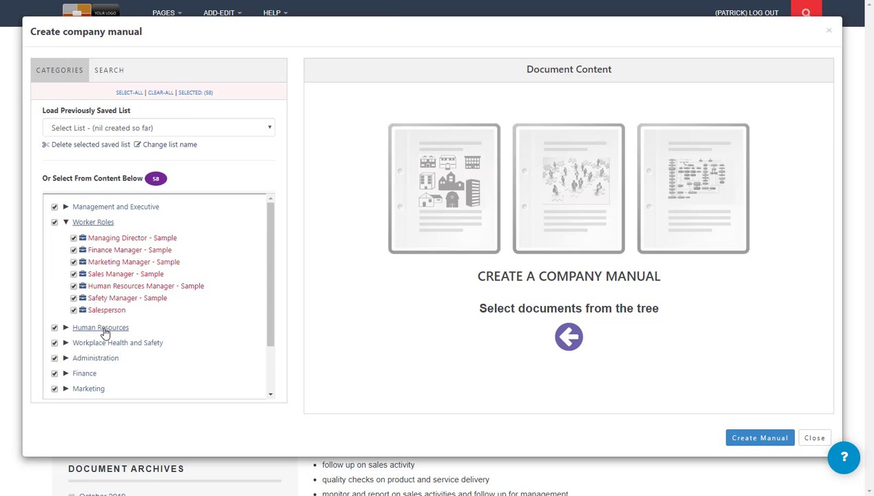
pyautogui.click(105, 330)
pyautogui.scroll(-3, 176, 354)
pyautogui.click(130, 267)
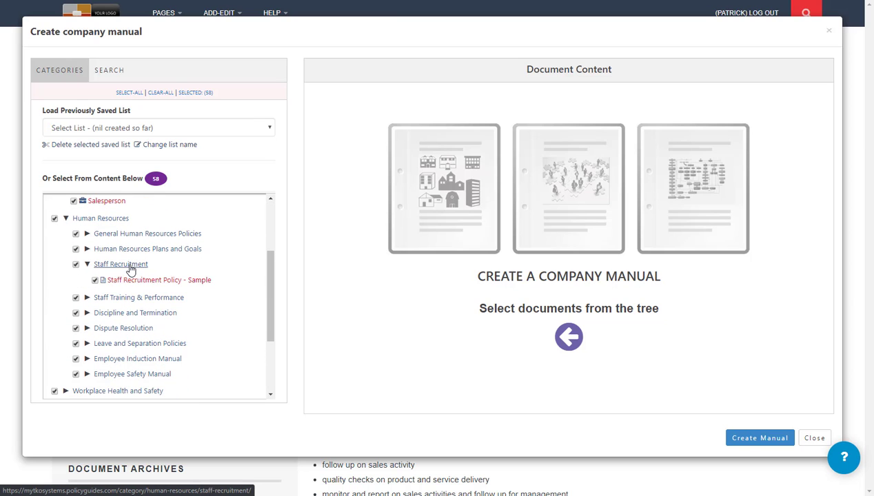
pyautogui.scroll(3, 176, 285)
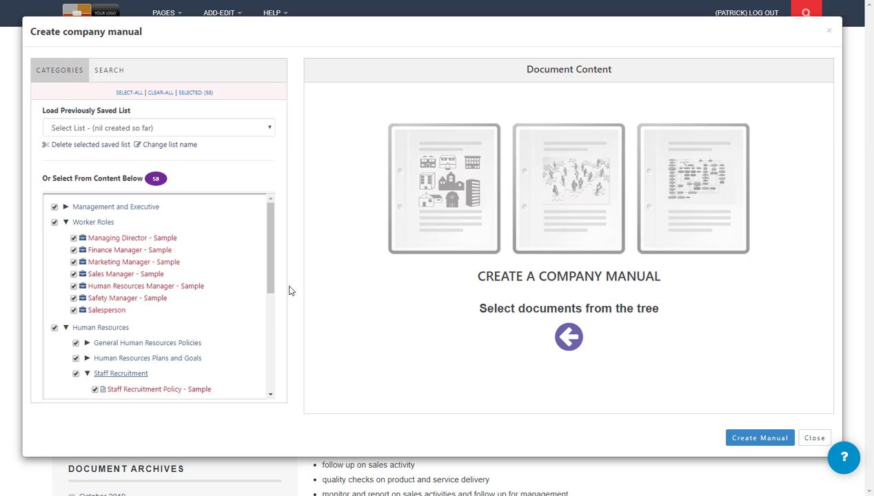
pyautogui.click(125, 289)
pyautogui.click(130, 274)
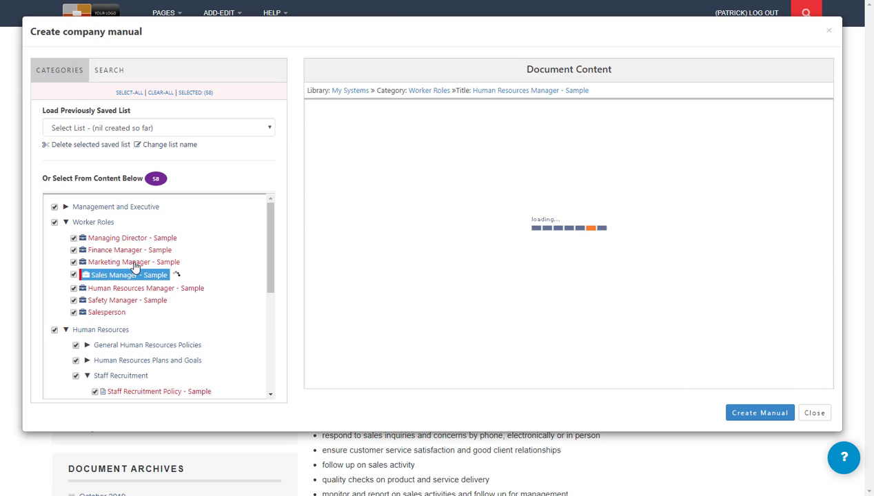
pyautogui.click(135, 262)
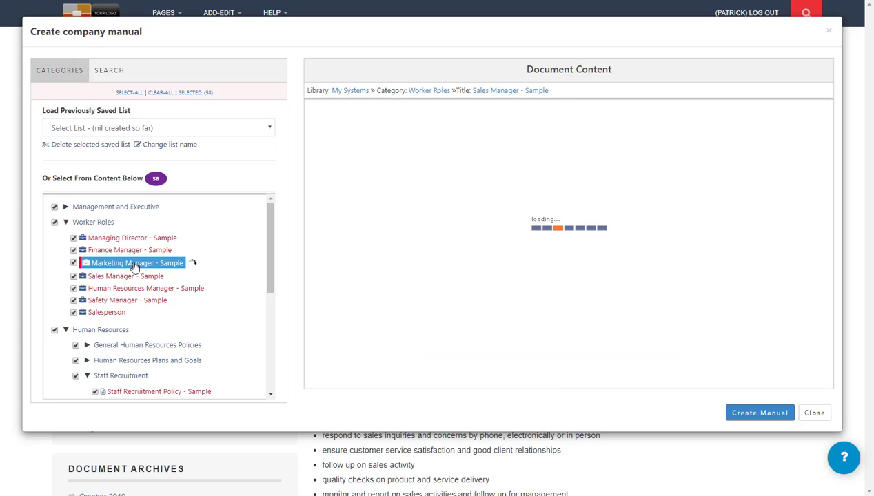
# Create the company manual from the selected documents with the PDF filename and output title Our Systems Manual
pyautogui.click(761, 413)
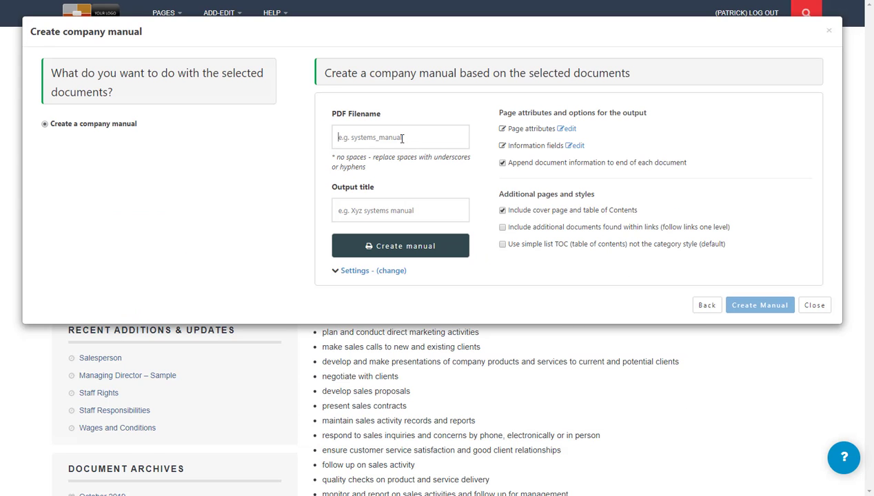
pyautogui.write('our Systems Manual')
pyautogui.hotkey('ctrl', 'a')
pyautogui.hotkey('ctrl', 'c')
pyautogui.press('Tab')
pyautogui.hotkey('ctrl', 'v')
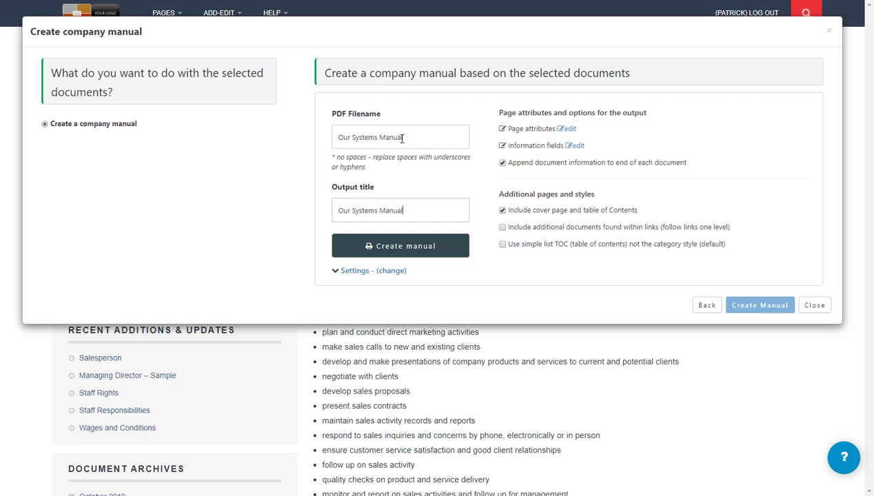
pyautogui.click(410, 246)
pyautogui.click(509, 115)
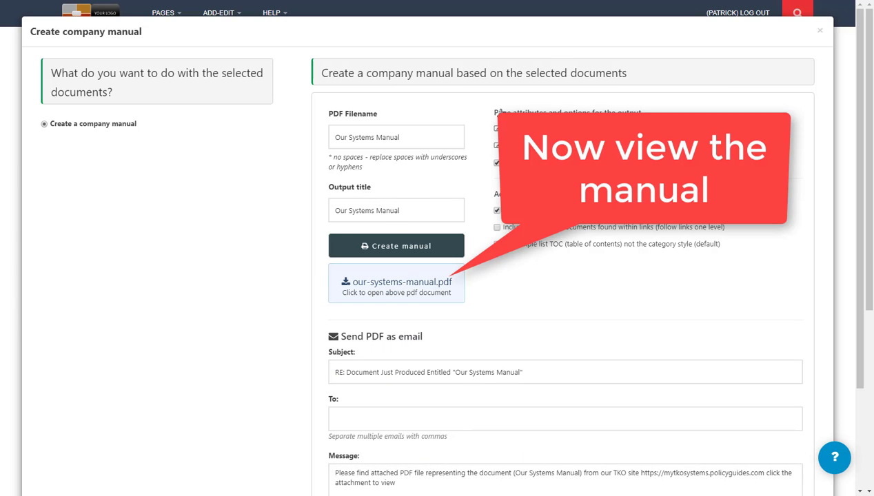
# Open our-systems-manual.pdf and look through its cover page and table of contents
pyautogui.click(417, 284)
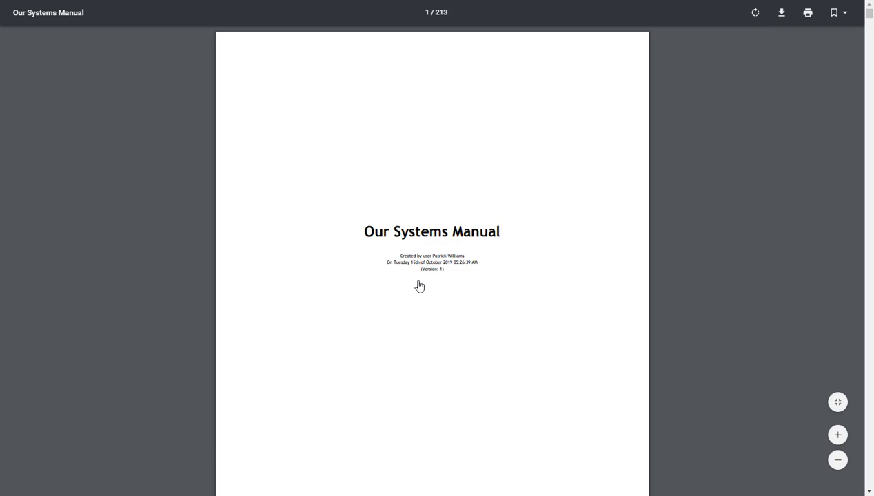
pyautogui.scroll(-5, 420, 284)
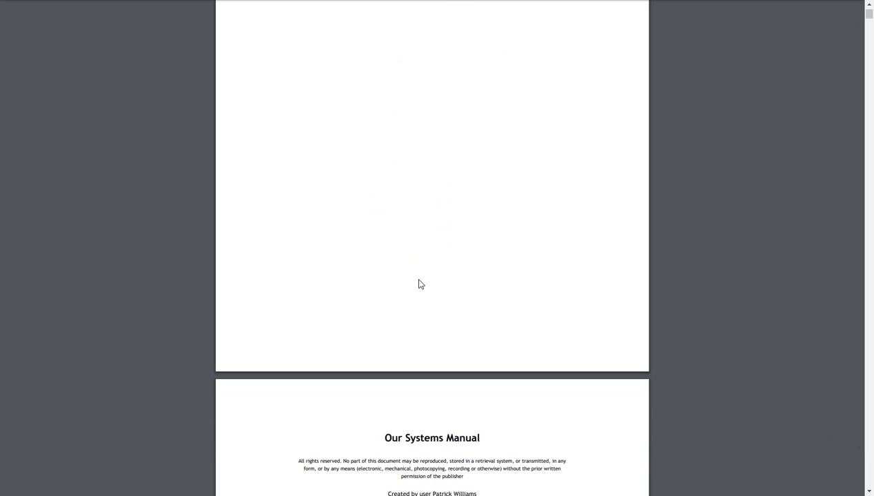
pyautogui.scroll(-10, 420, 283)
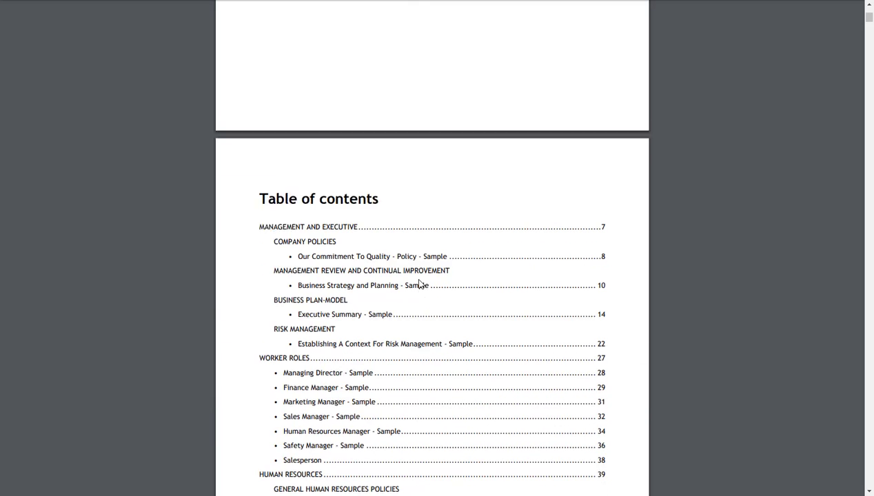
pyautogui.scroll(-6, 420, 284)
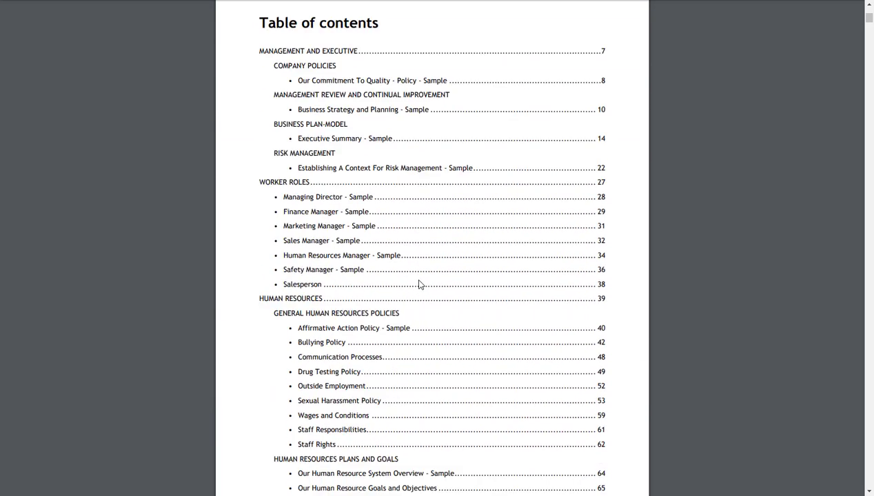
pyautogui.scroll(-2, 420, 285)
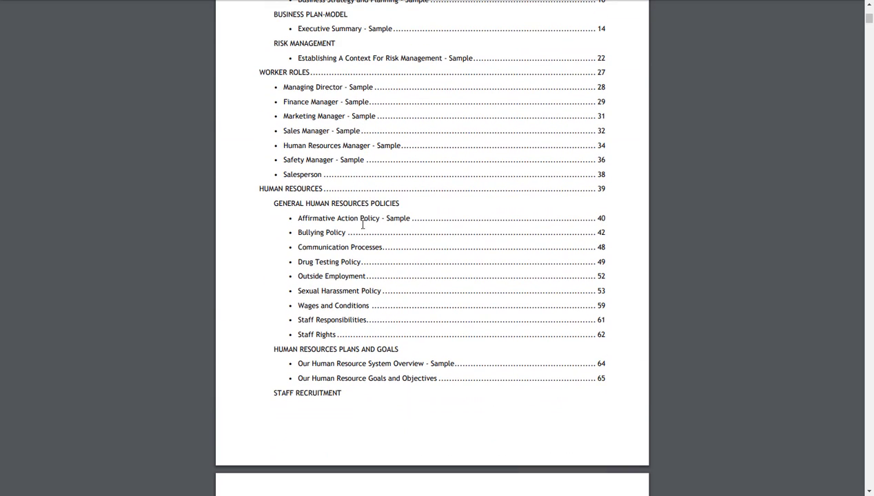
# Jump to the Bullying Policy from the table of contents, read through its pages and close the PDF
pyautogui.click(319, 234)
pyautogui.scroll(-20, 324, 238)
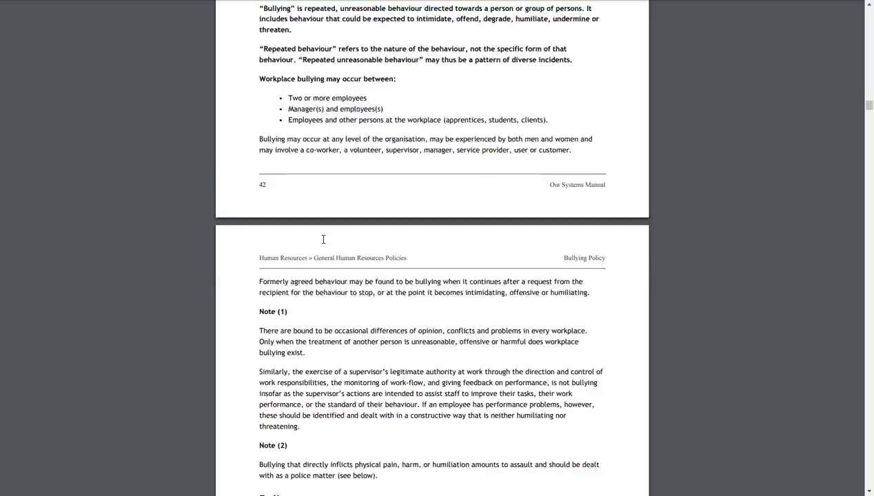
pyautogui.scroll(-20, 324, 238)
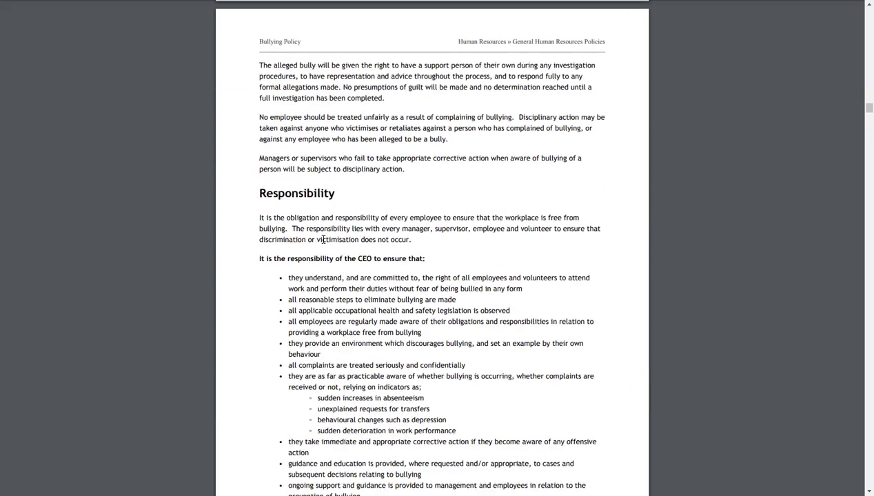
pyautogui.scroll(-5, 324, 238)
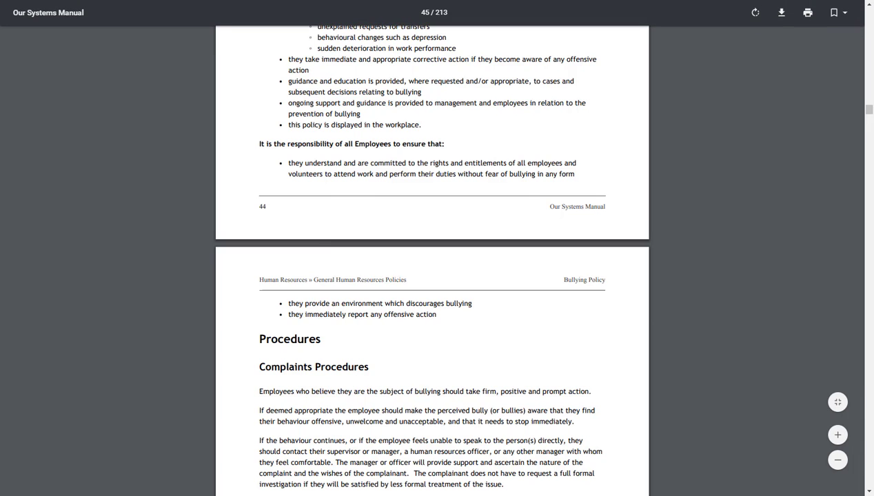
pyautogui.hotkey('ctrl', 'w')
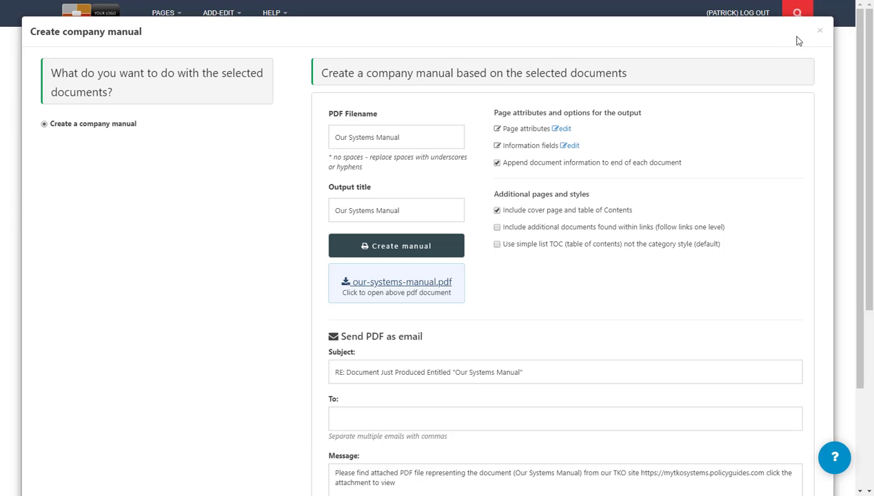
# Go back to the manual's document selection and clear all selected documents
pyautogui.scroll(-2, 761, 207)
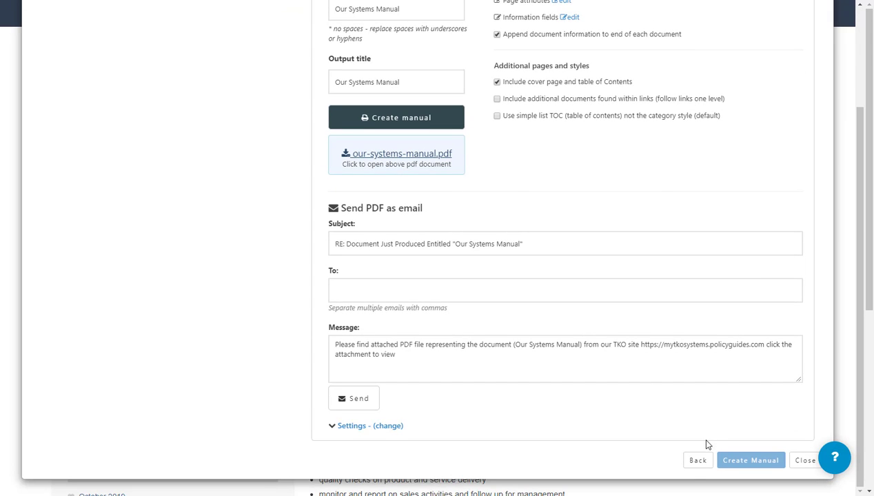
pyautogui.click(697, 460)
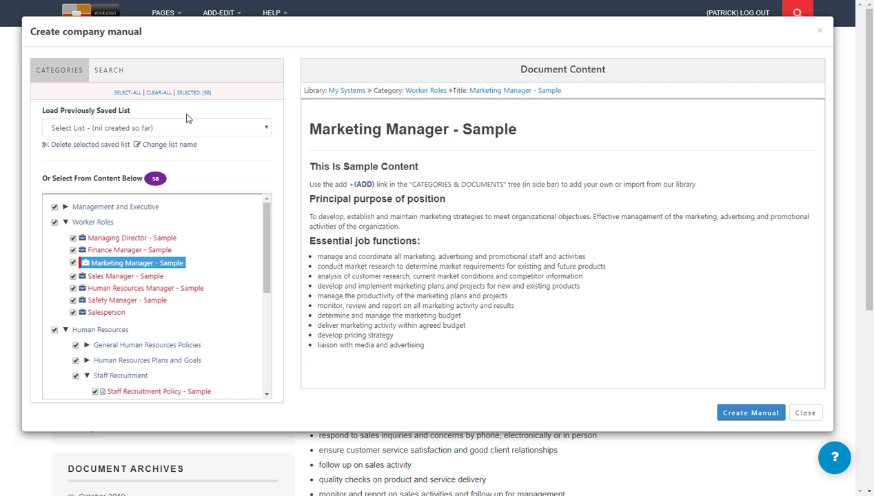
pyautogui.click(156, 94)
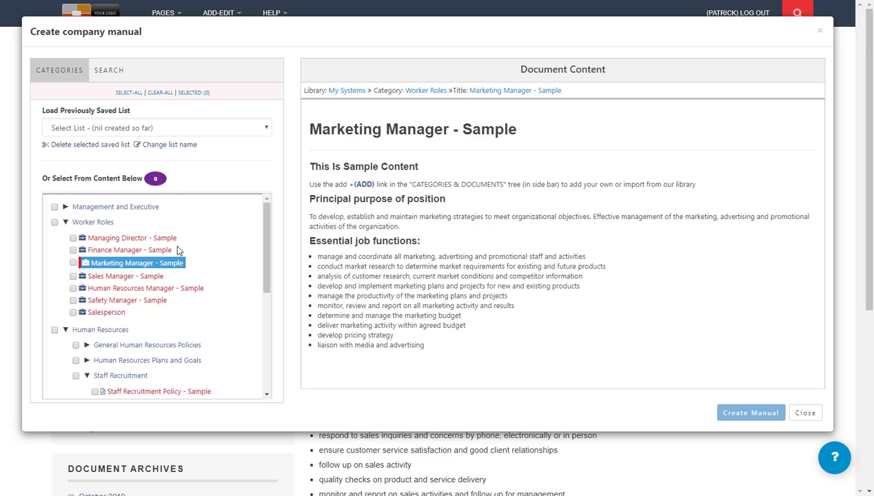
# Select the whole Workplace Health and Safety category and expand its Health and Safety Plans and Goals and Planning subcategories
pyautogui.scroll(-3, 177, 250)
pyautogui.scroll(1, 176, 250)
pyautogui.scroll(-2, 176, 250)
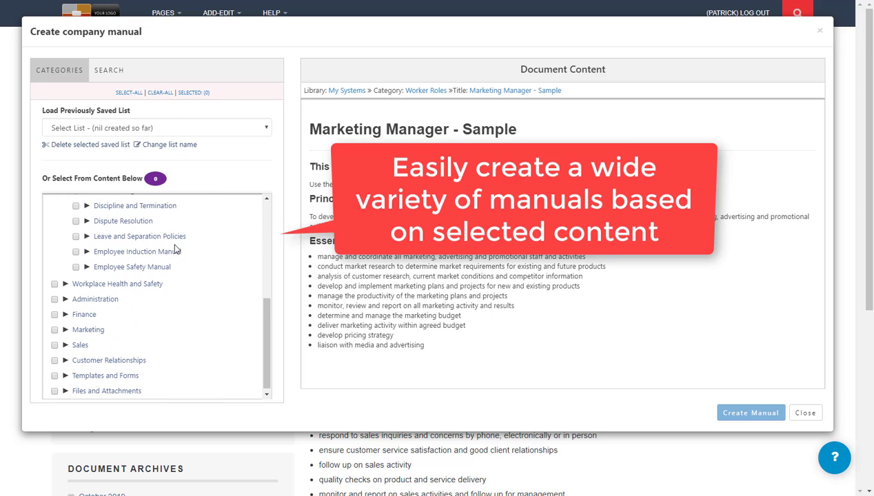
pyautogui.scroll(-1, 175, 250)
pyautogui.click(55, 282)
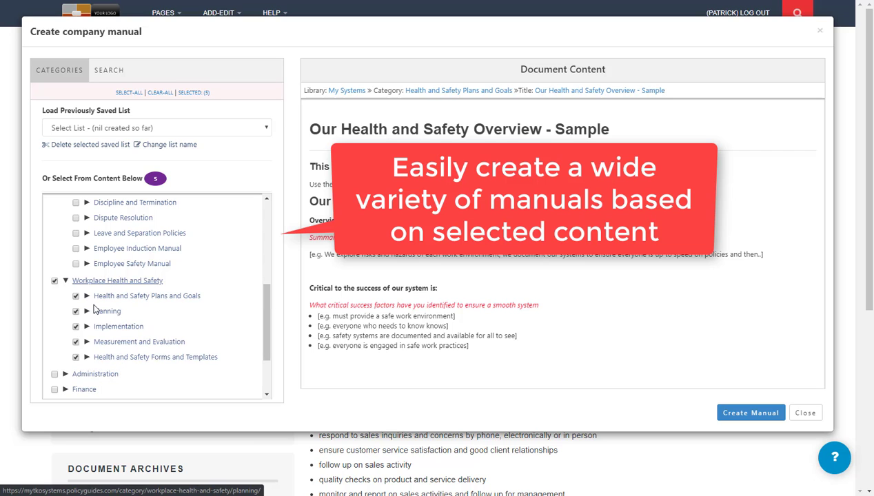
pyautogui.click(150, 297)
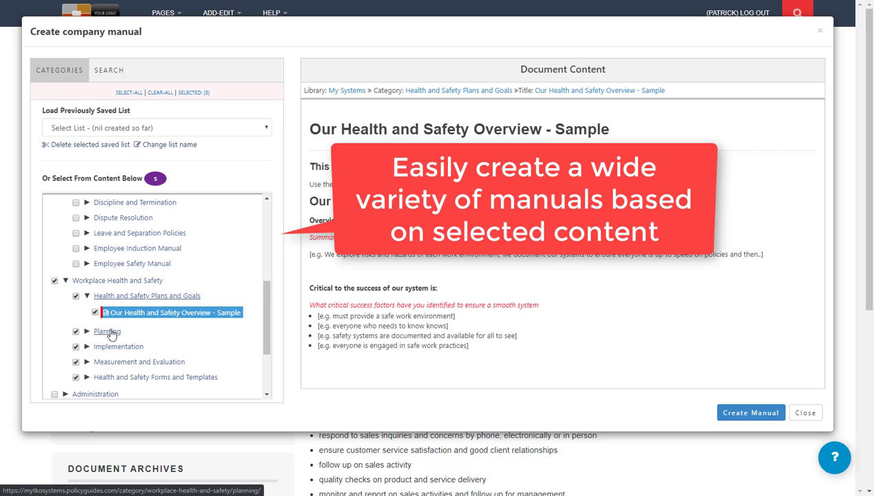
pyautogui.click(109, 331)
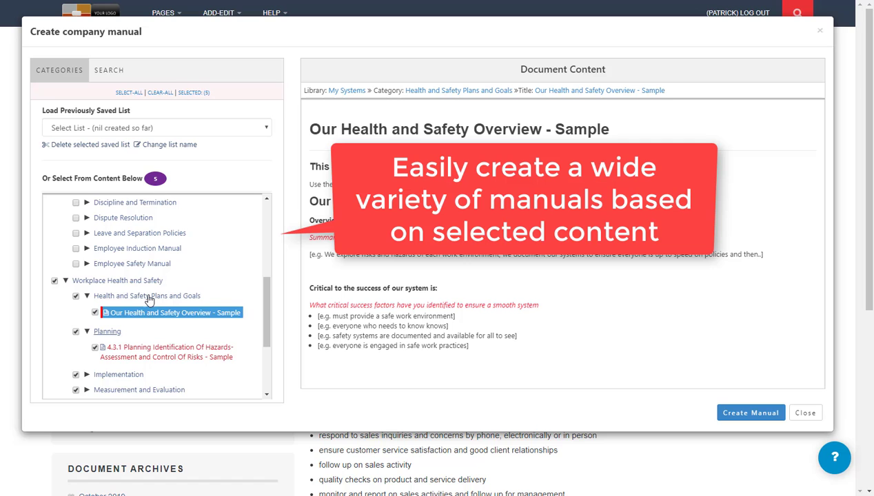
pyautogui.scroll(-3, 149, 299)
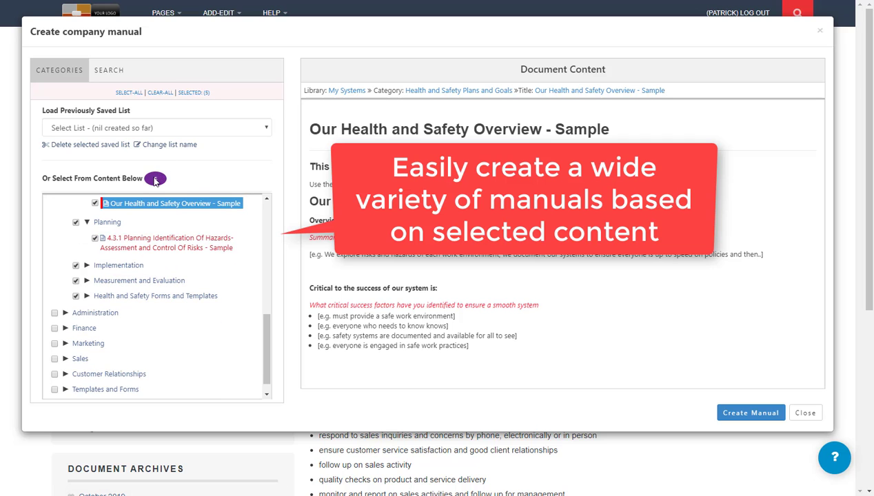
# Create a manual from the selected safety documents with the PDF filename and output title OHS Manual
pyautogui.click(751, 413)
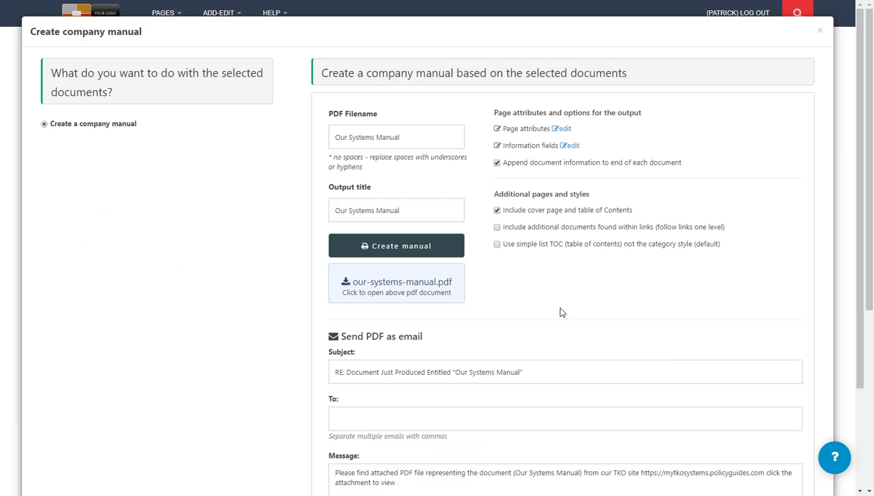
pyautogui.moveTo(408, 137); pyautogui.dragTo(301, 140)
pyautogui.write('OHS M')
pyautogui.hotkey('ctrl', 'a')
pyautogui.hotkey('ctrl', 'c')
pyautogui.press('Tab')
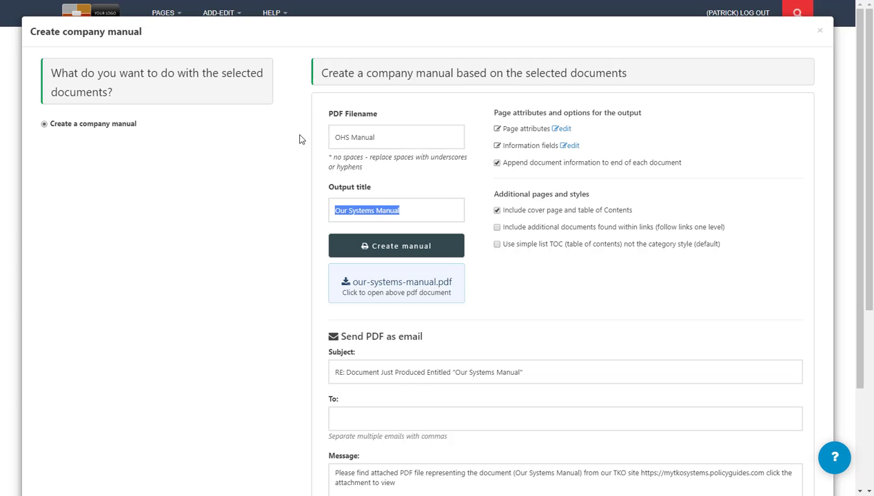
pyautogui.hotkey('ctrl', 'v')
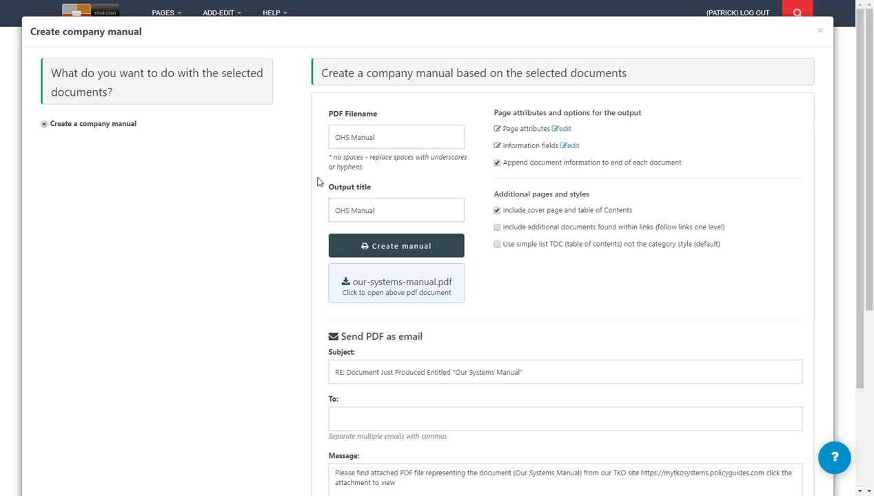
pyautogui.click(398, 248)
pyautogui.click(513, 116)
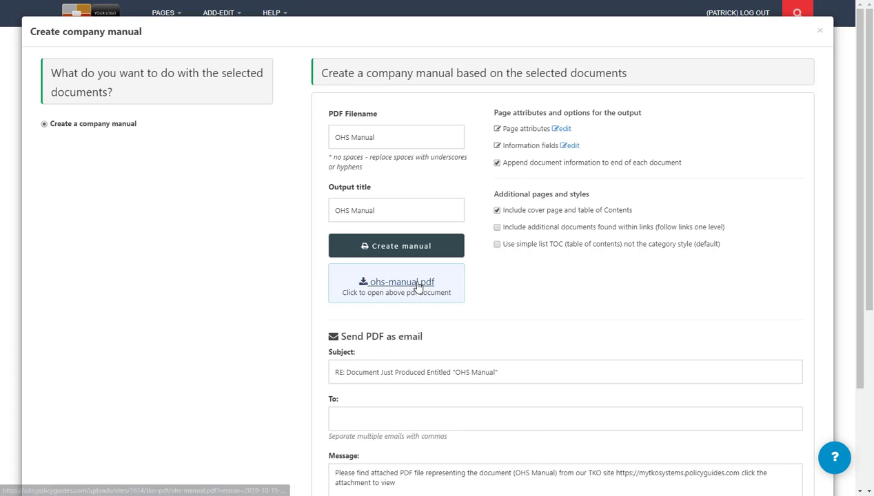
# Open ohs-manual.pdf and go to Our Health and Safety Overview - Sample from its table of contents
pyautogui.click(417, 284)
pyautogui.scroll(-17, 418, 286)
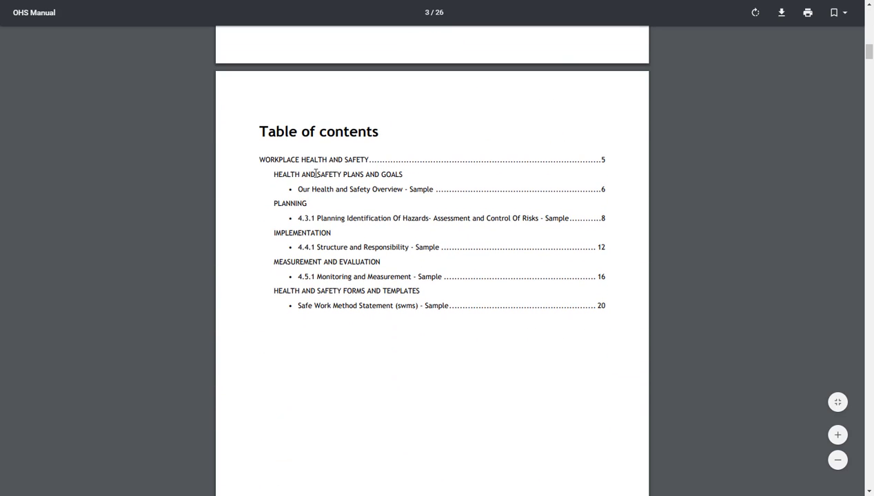
pyautogui.click(378, 193)
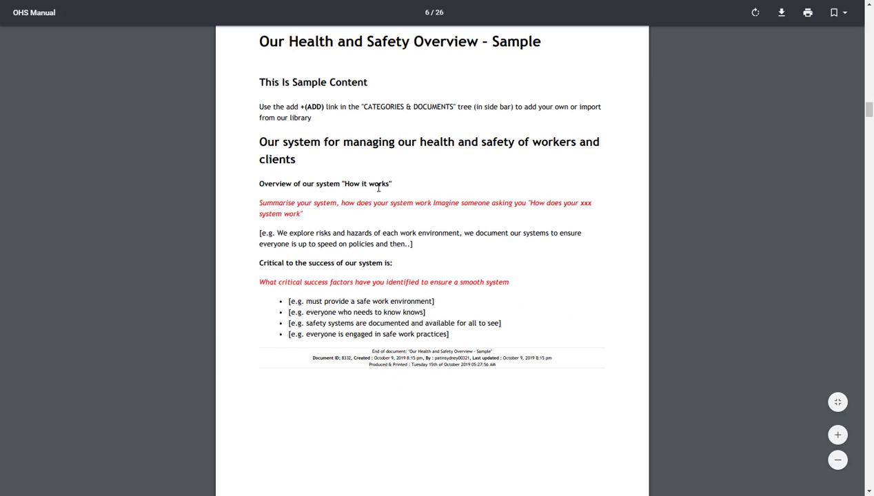
# Finish viewing the health and safety overview page, and close the OHS Manual PDF and the company manual dialog
pyautogui.scroll(2, 384, 200)
pyautogui.scroll(-1, 384, 200)
pyautogui.scroll(3, 384, 199)
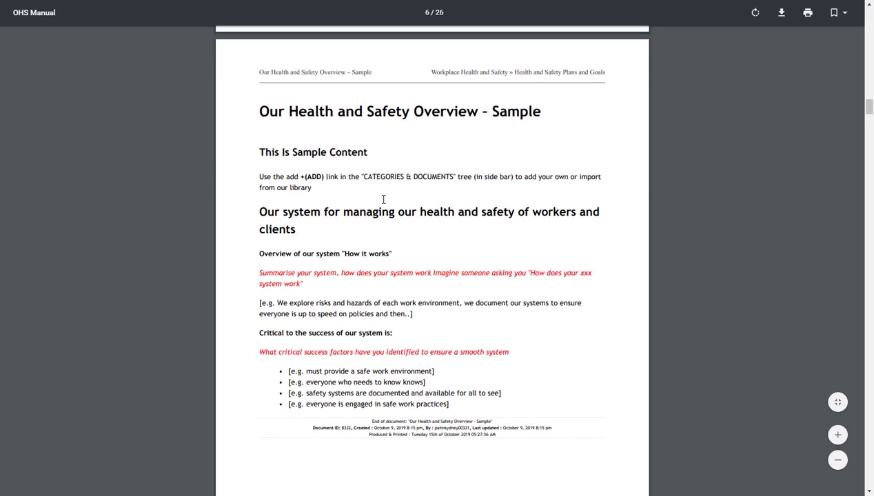
pyautogui.hotkey('ctrl', 'w')
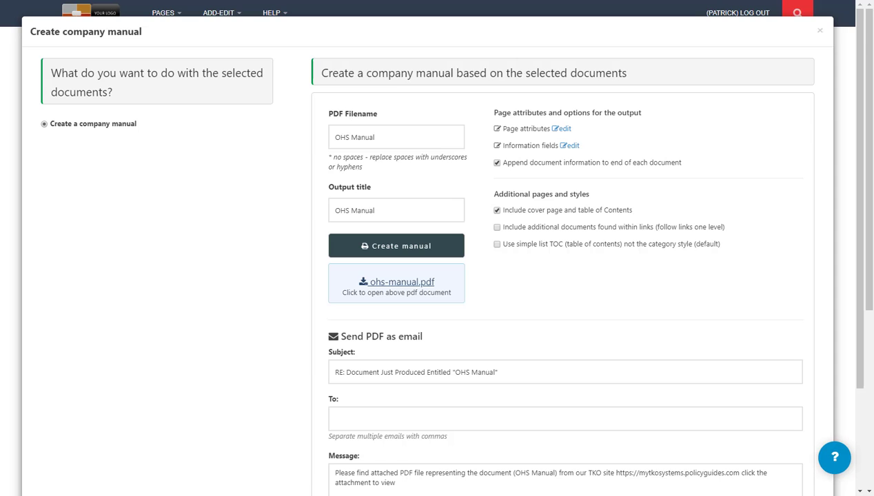
pyautogui.click(818, 31)
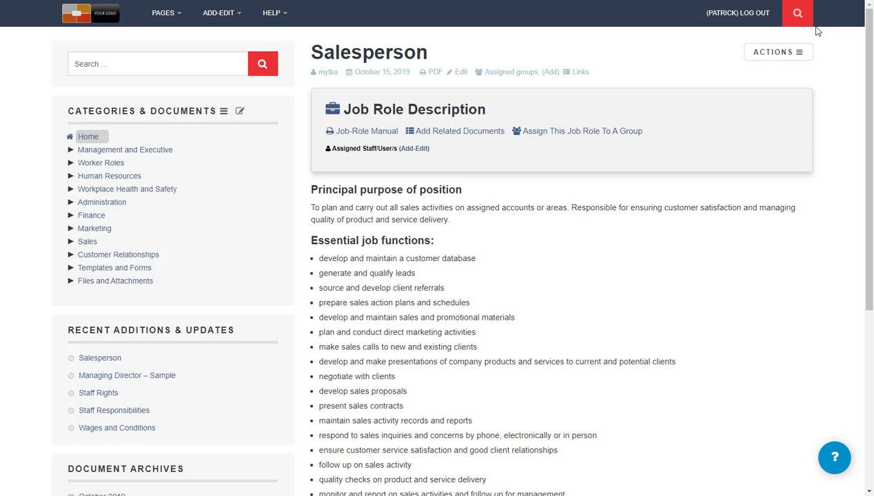
# Expand the Worker Roles category in the document tree and look over the Salesperson job role description
pyautogui.click(116, 165)
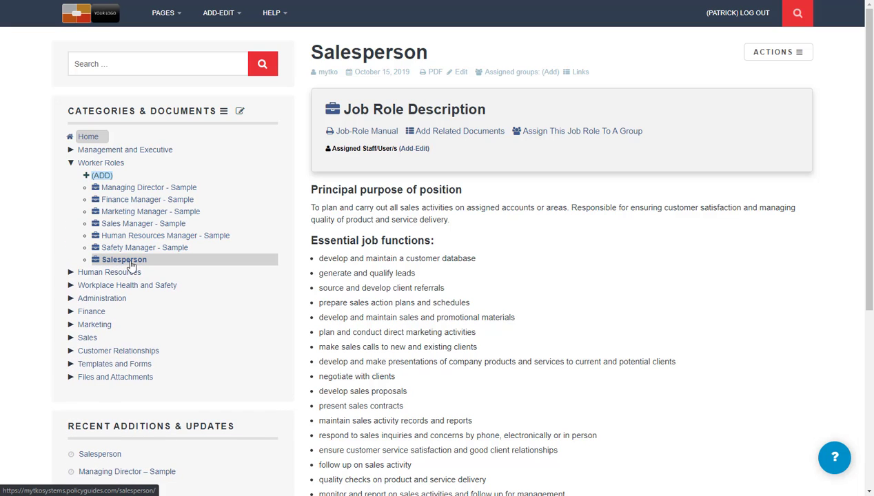
pyautogui.scroll(-1, 613, 301)
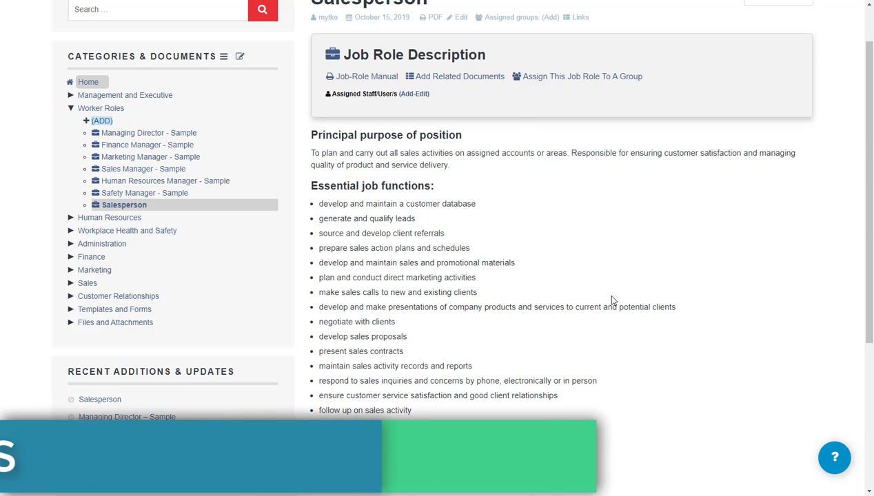
pyautogui.scroll(1, 613, 300)
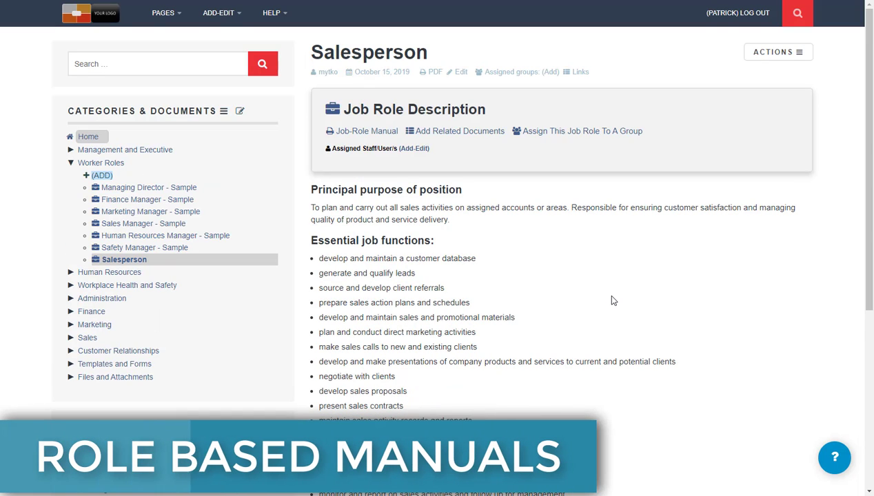
# Start a related documents list for the Salesperson role with the whole Sales category selected, and proceed to the linked list options
pyautogui.click(482, 135)
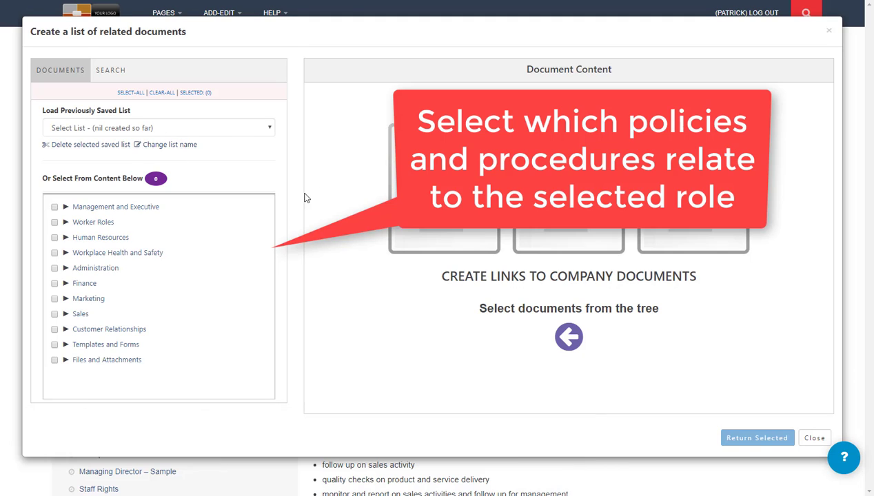
pyautogui.click(80, 315)
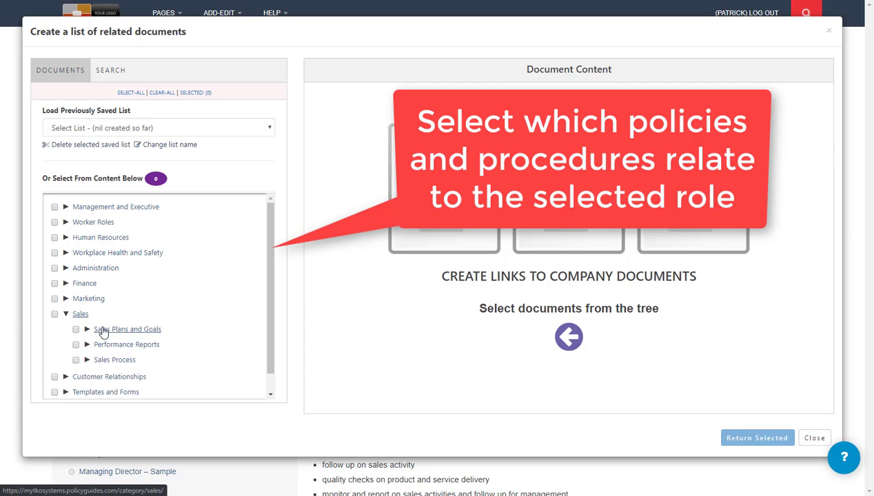
pyautogui.click(119, 330)
pyautogui.click(131, 363)
pyautogui.scroll(-1, 139, 348)
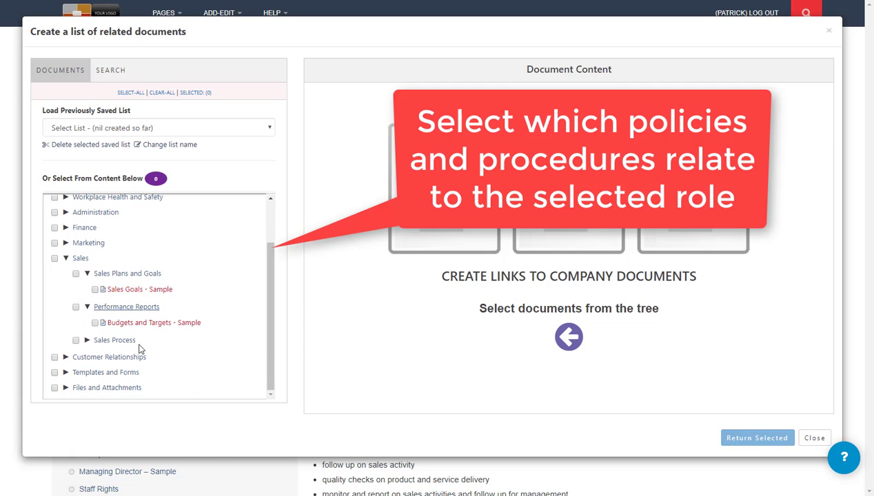
pyautogui.click(128, 342)
pyautogui.scroll(1, 74, 328)
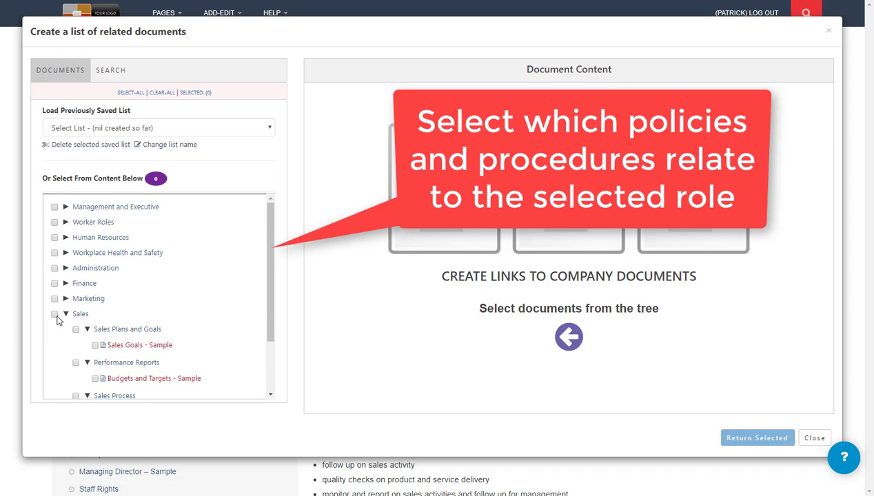
pyautogui.click(54, 314)
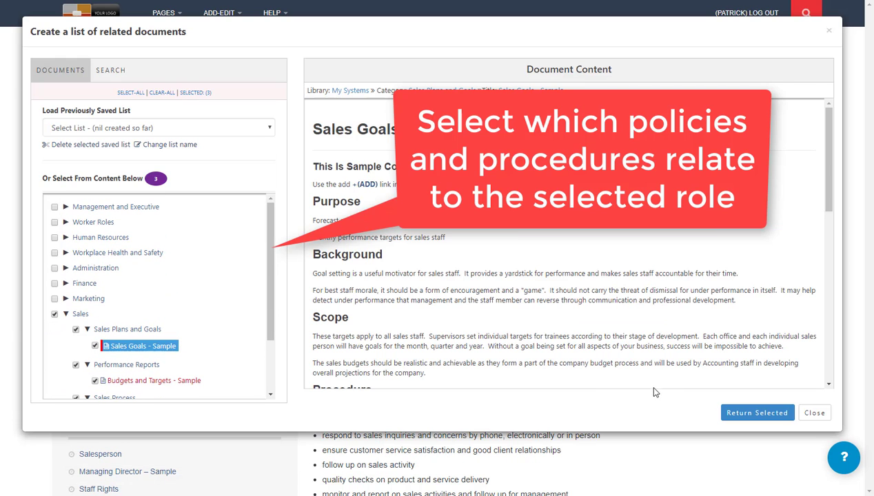
pyautogui.scroll(-4, 555, 311)
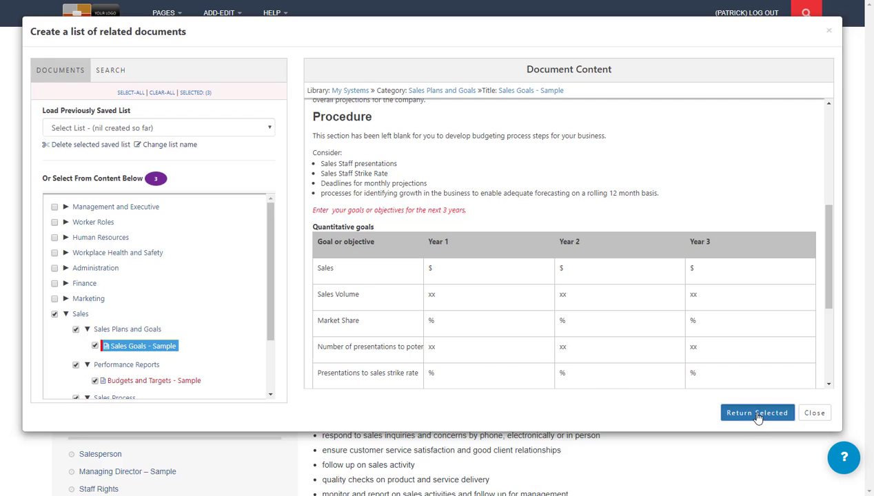
pyautogui.click(757, 413)
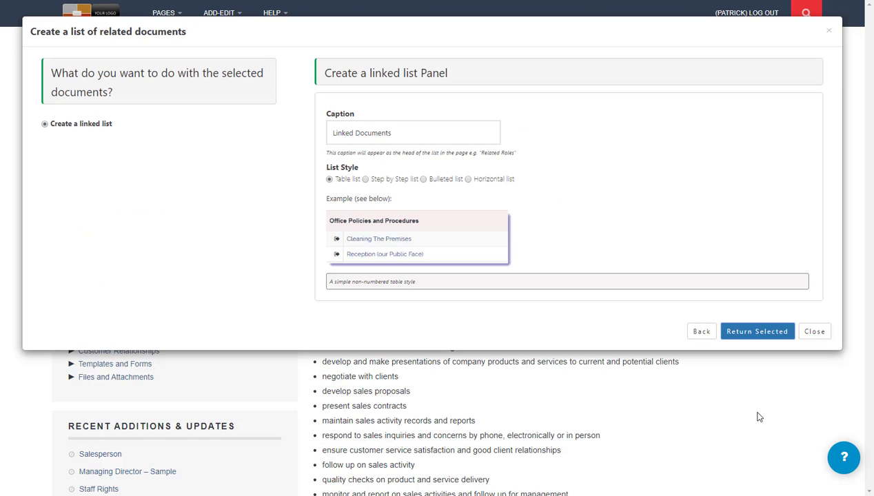
# Create the linked list with the caption Related Tasks and Procedures in the Step by Step list style
pyautogui.click(419, 135)
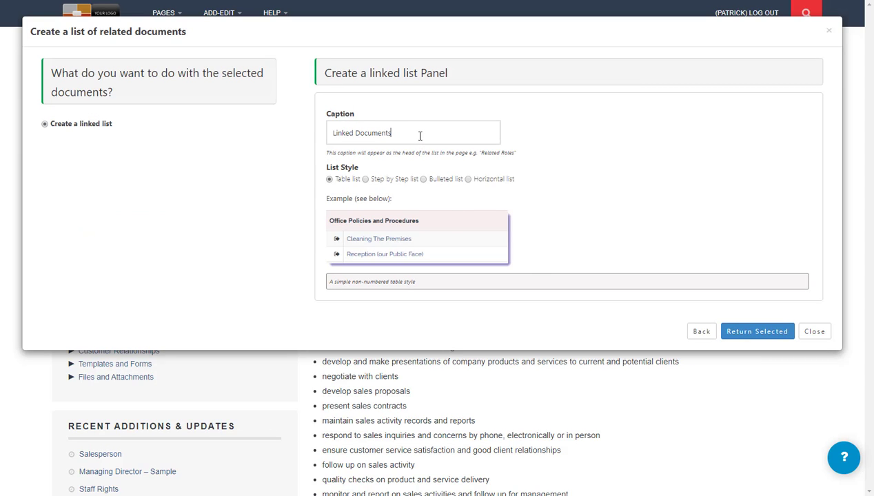
pyautogui.tripleClick(420, 136)
pyautogui.write('Related Tasks and Procedur')
pyautogui.click(366, 179)
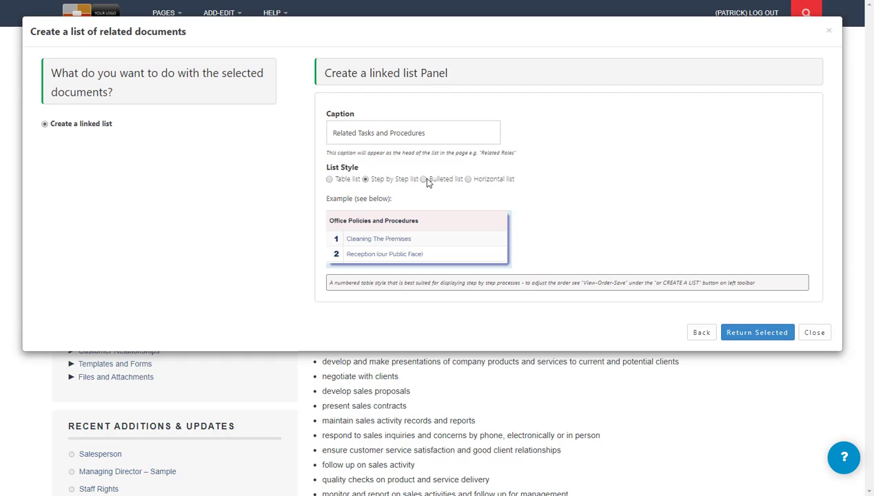
pyautogui.click(424, 180)
pyautogui.click(469, 180)
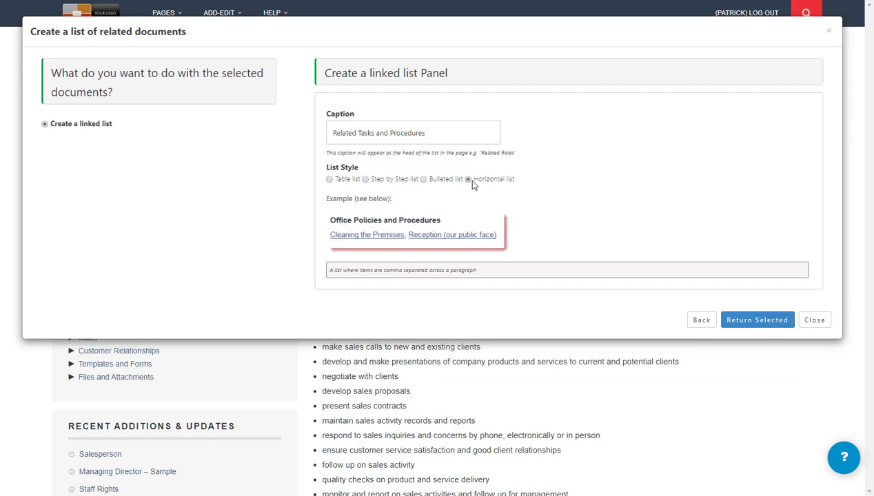
pyautogui.click(372, 181)
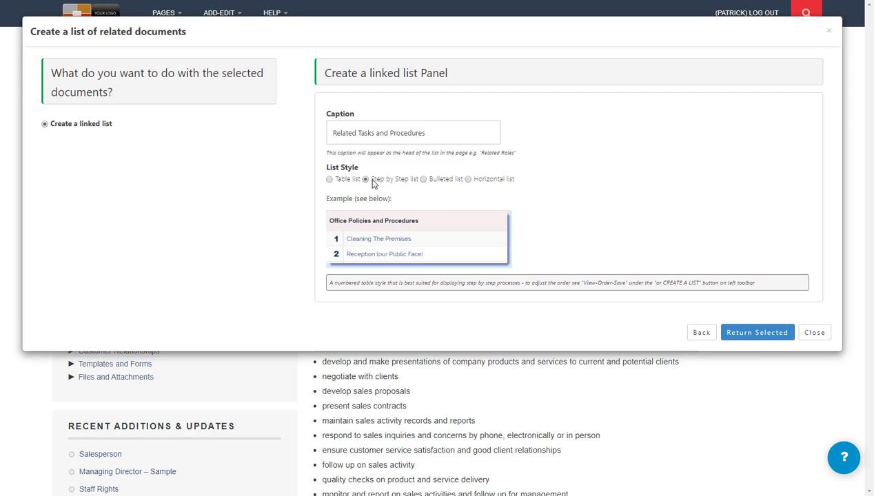
pyautogui.click(773, 334)
pyautogui.scroll(-4, 774, 339)
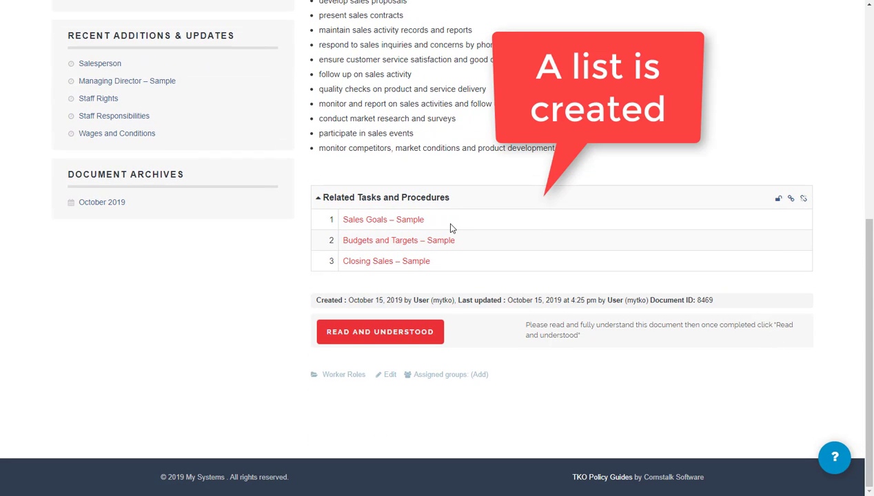
# Unlock the Related Tasks and Procedures list, reorder Closing Sales – Sample above Budgets and Targets – Sample, and lock it again
pyautogui.click(778, 200)
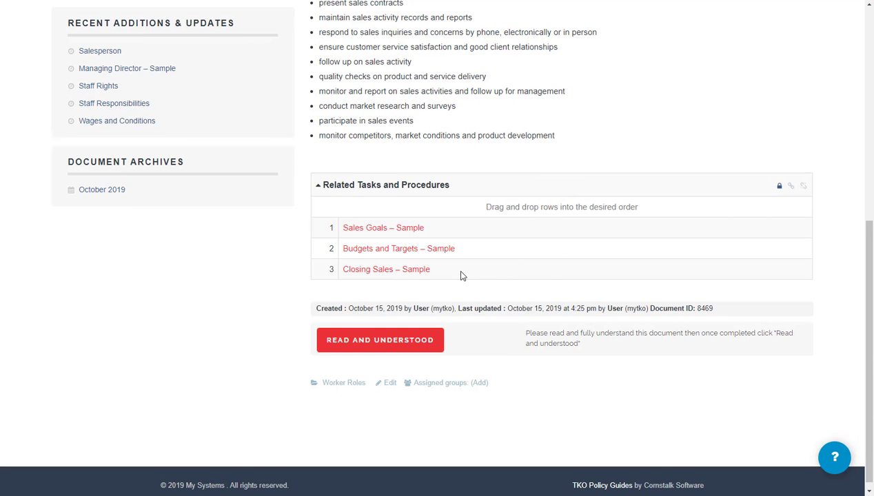
pyautogui.moveTo(462, 276); pyautogui.dragTo(475, 225)
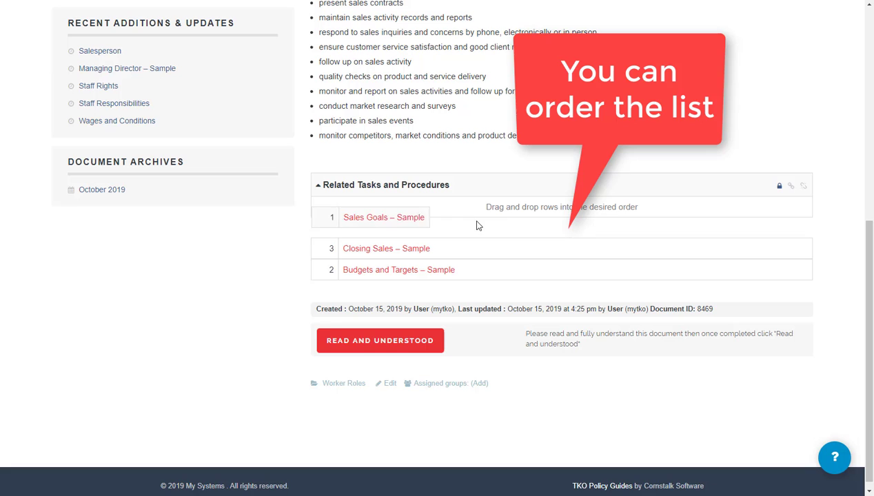
pyautogui.click(779, 190)
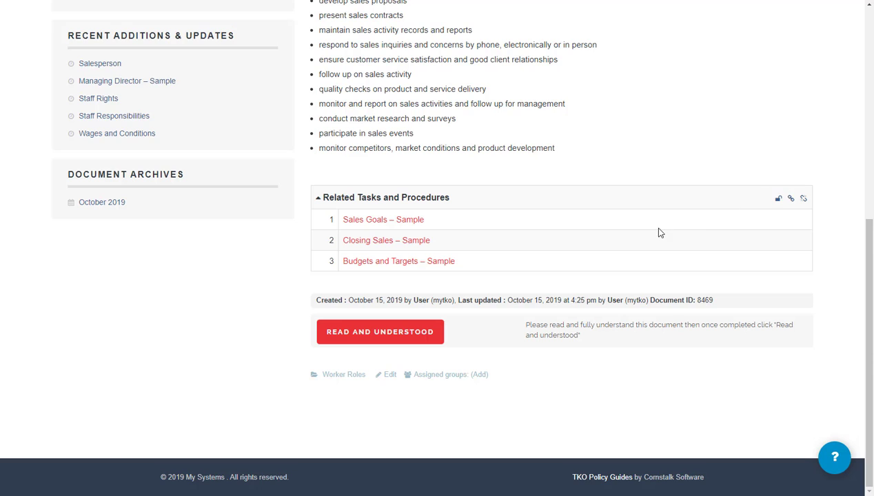
# Add the Bullying, Drug Testing and Sexual Harassment policies from General Human Resources Policies to the Related Tasks and Procedures list
pyautogui.click(791, 200)
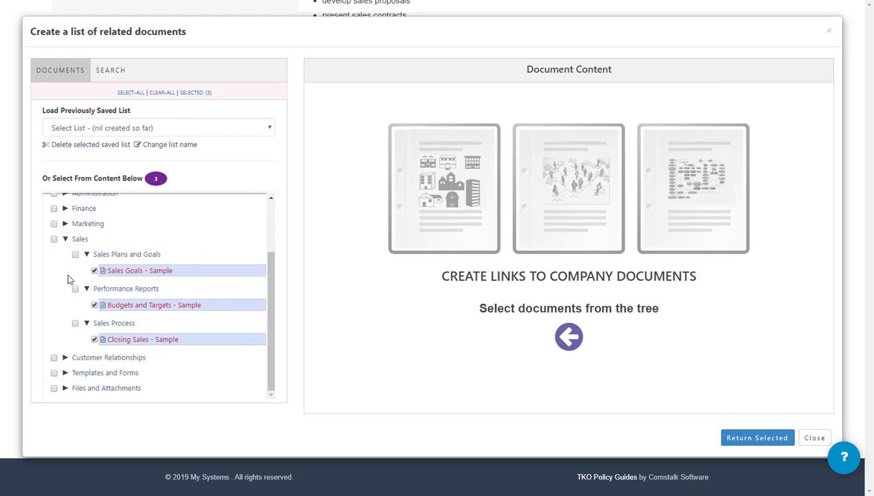
pyautogui.scroll(2, 86, 229)
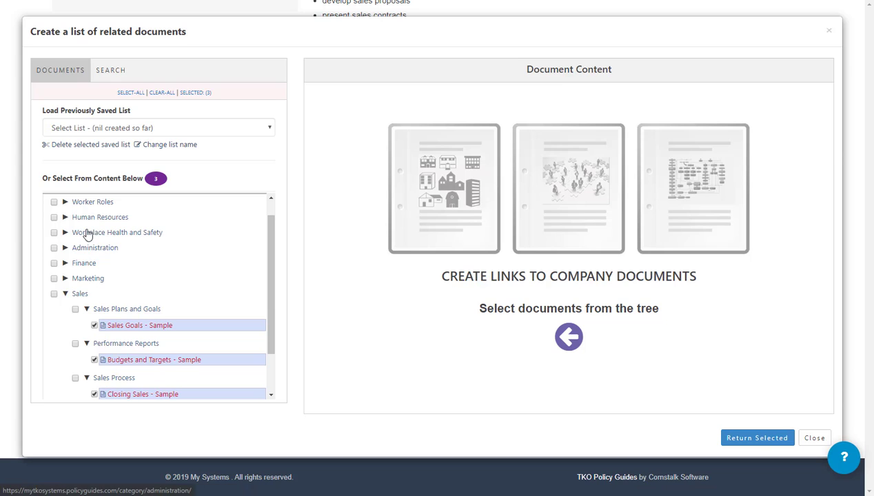
pyautogui.click(97, 218)
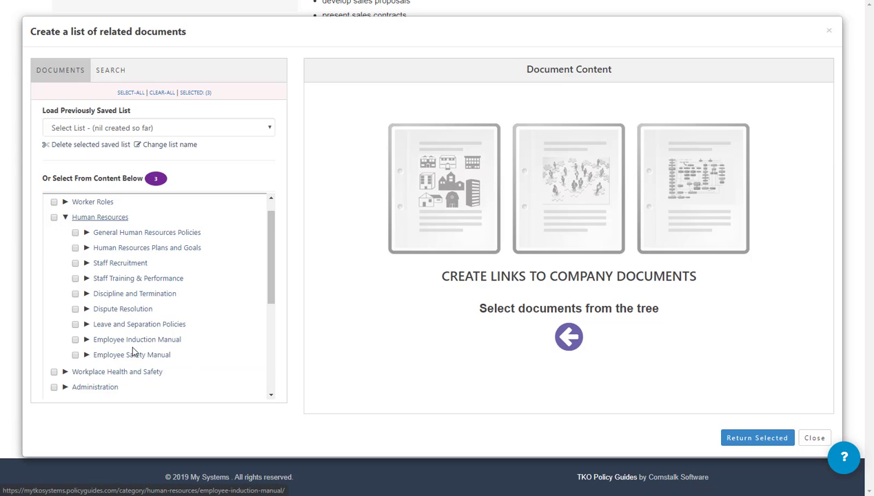
pyautogui.click(133, 234)
pyautogui.click(95, 261)
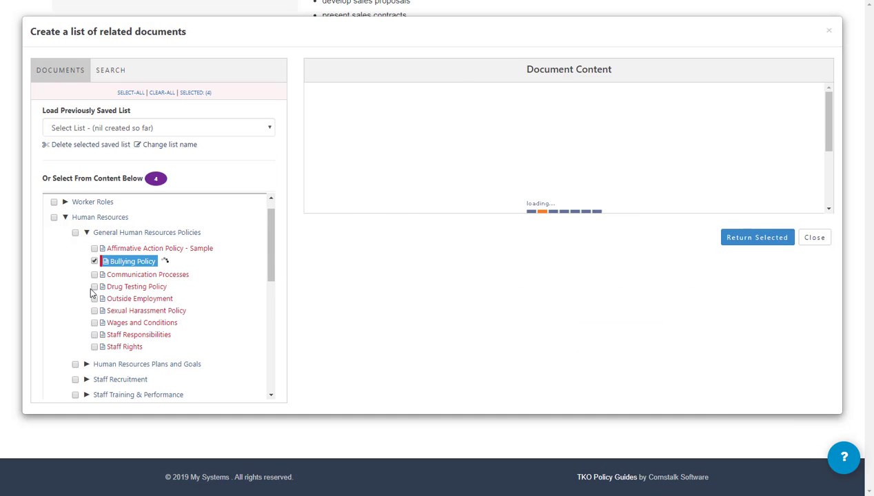
pyautogui.click(95, 287)
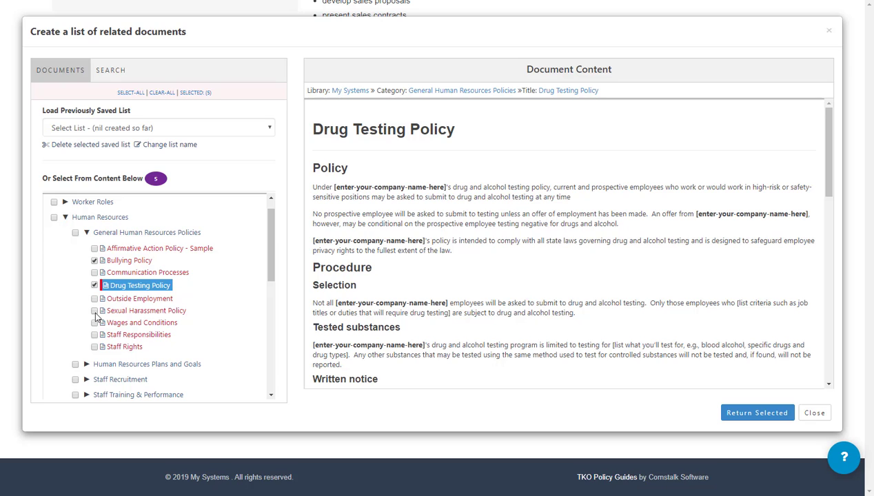
pyautogui.click(95, 312)
pyautogui.click(757, 414)
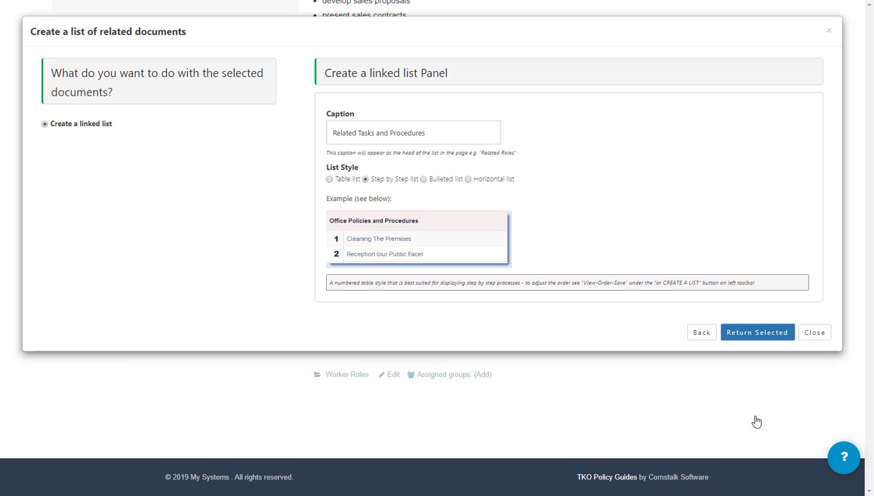
pyautogui.click(755, 333)
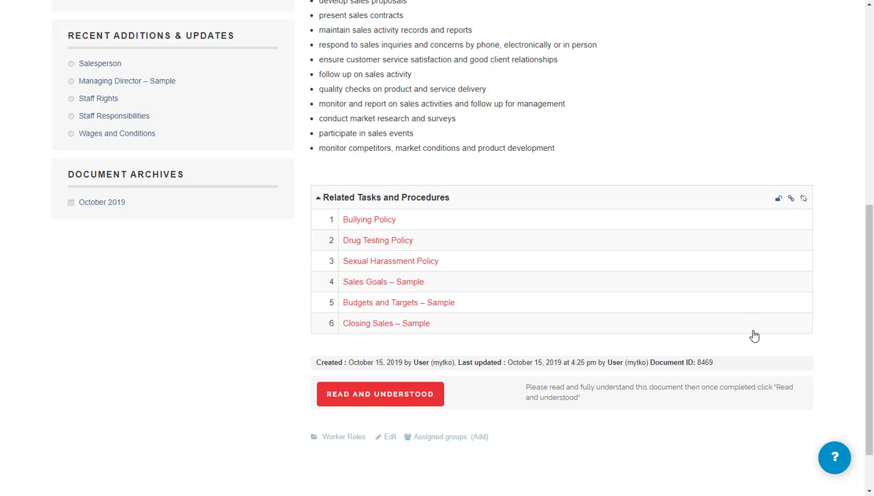
# Request deletion of the Related Tasks and Procedures linked list and decline it
pyautogui.click(803, 200)
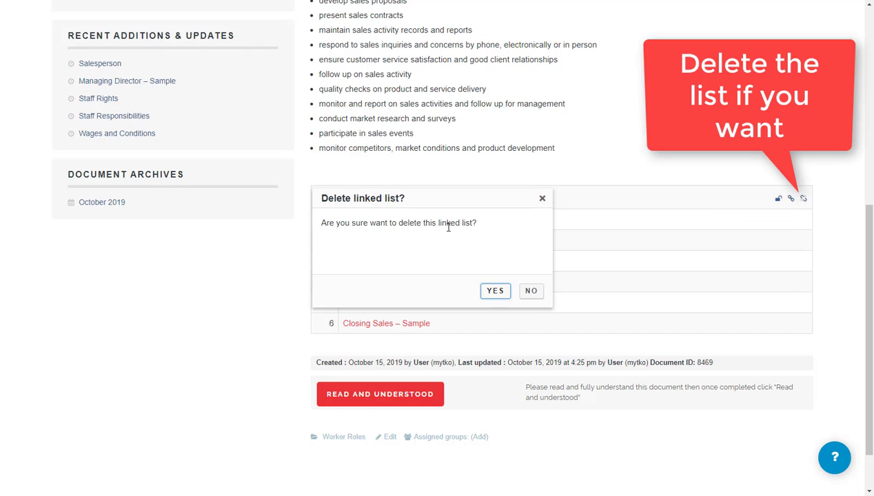
pyautogui.click(530, 293)
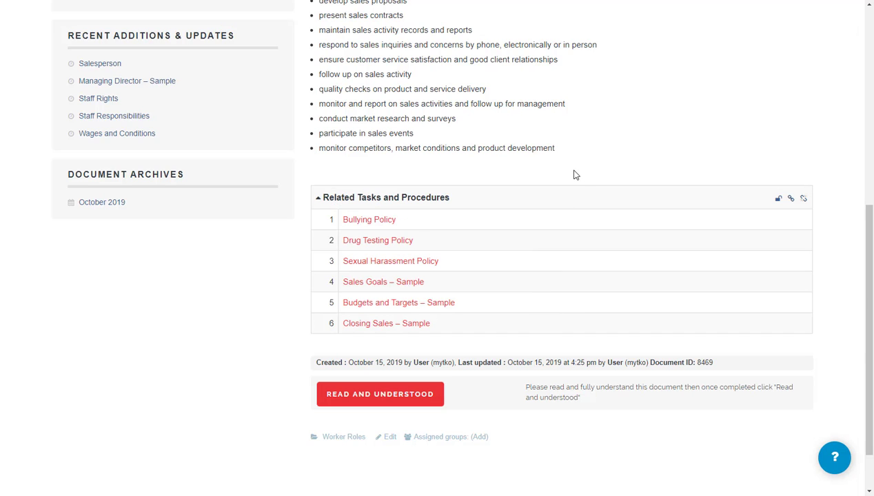
pyautogui.scroll(-1, 575, 176)
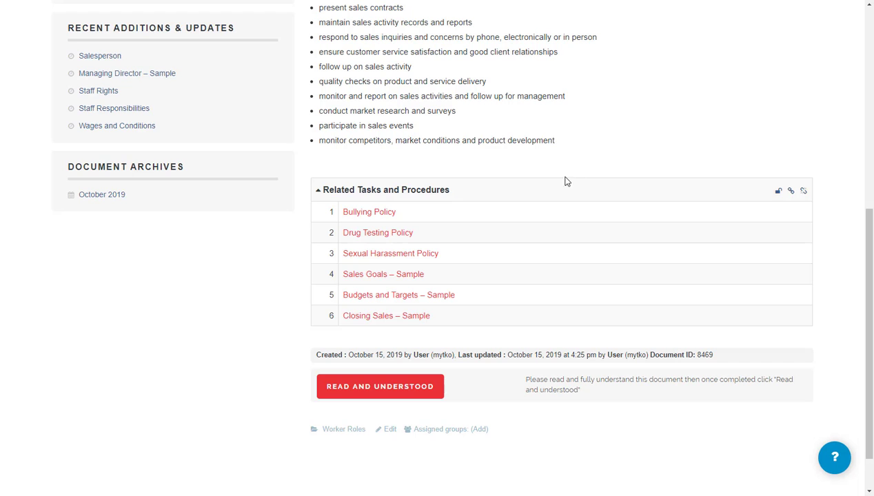
# Start a job-role manual for Salesperson, review its preselected documents and proceed to the manual's output settings
pyautogui.scroll(10, 532, 185)
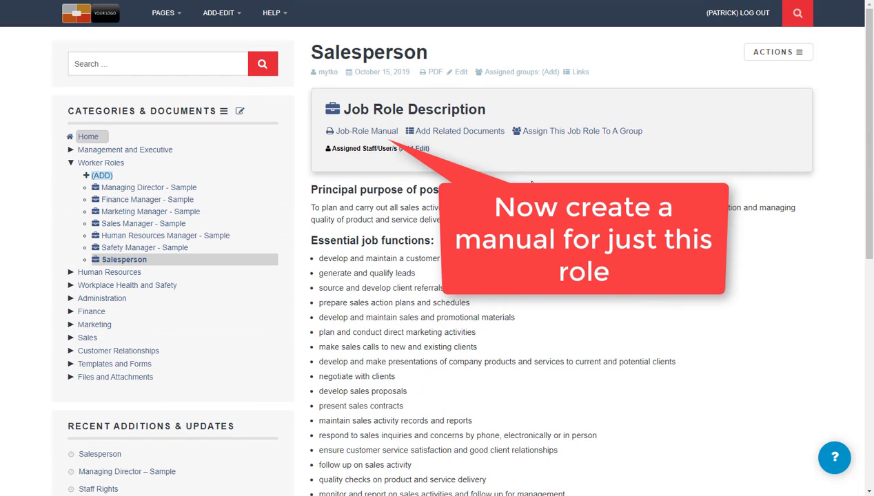
pyautogui.click(367, 132)
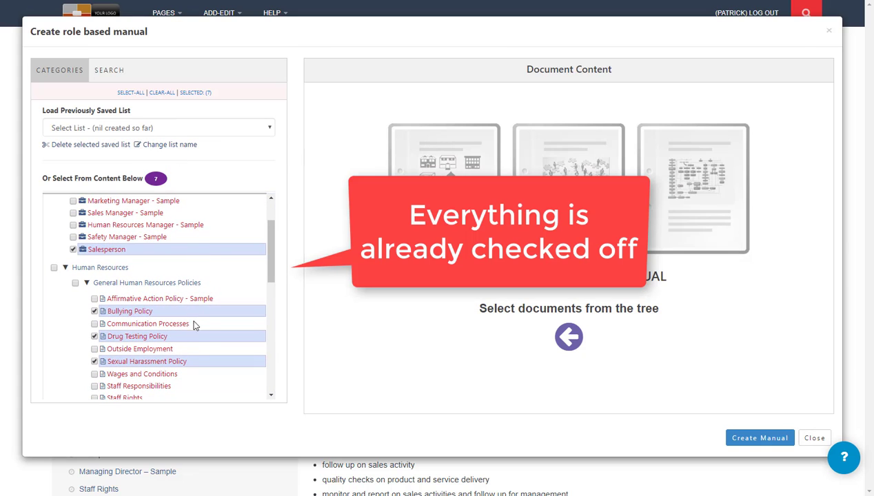
pyautogui.scroll(-5, 195, 359)
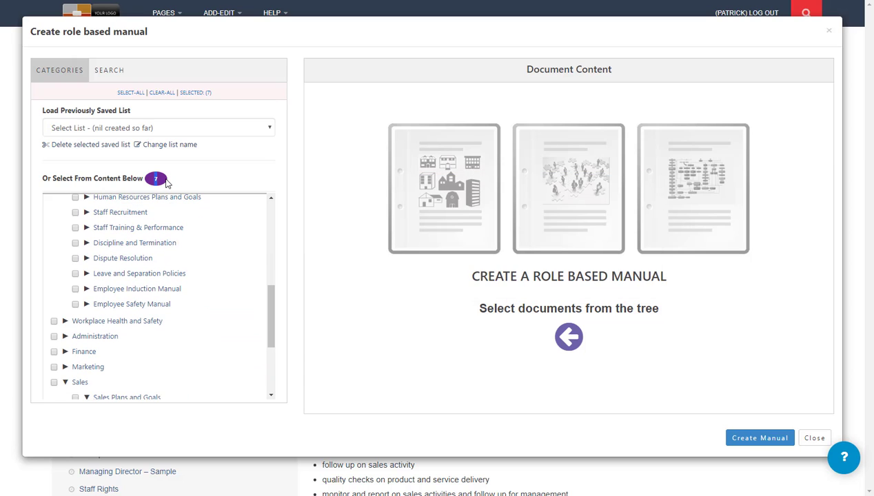
pyautogui.click(771, 438)
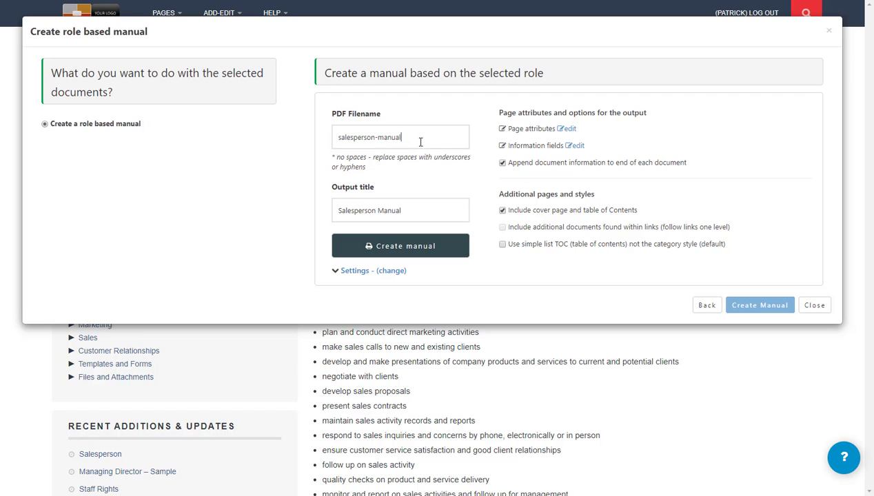
# Generate the salesperson-manual PDF titled Salesperson Manual with cover page and table of contents, and open it
pyautogui.click(404, 253)
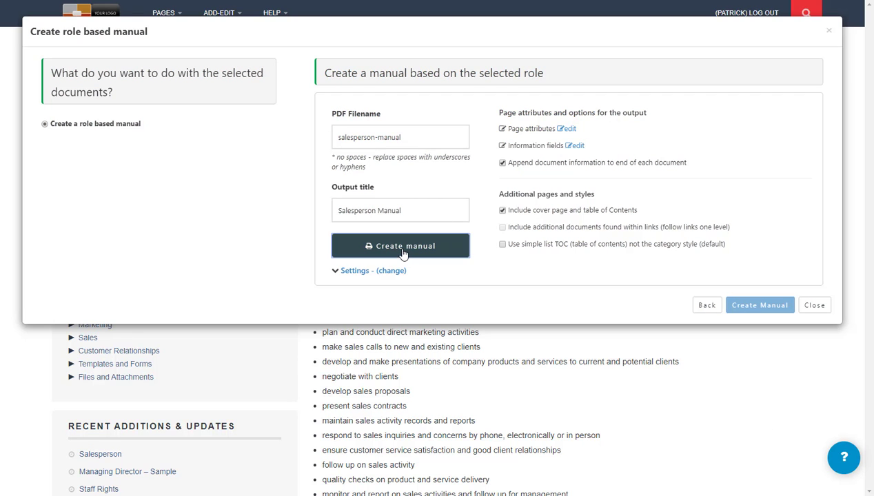
pyautogui.click(505, 118)
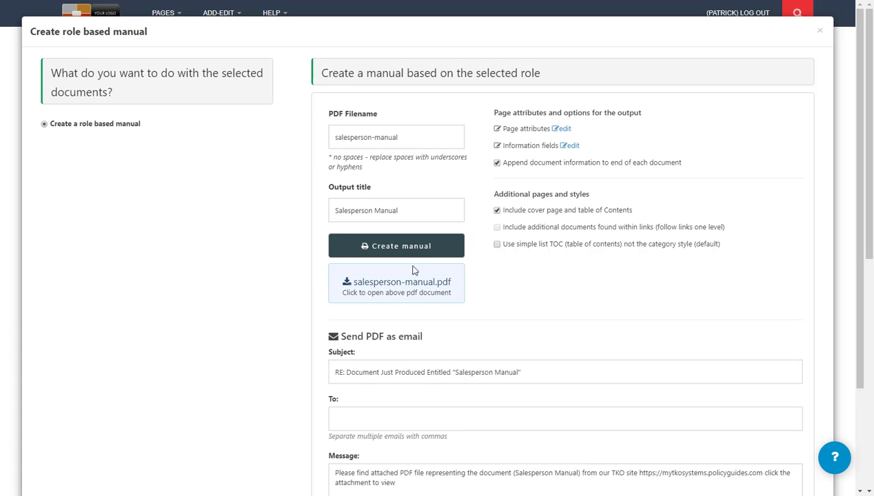
pyautogui.click(409, 284)
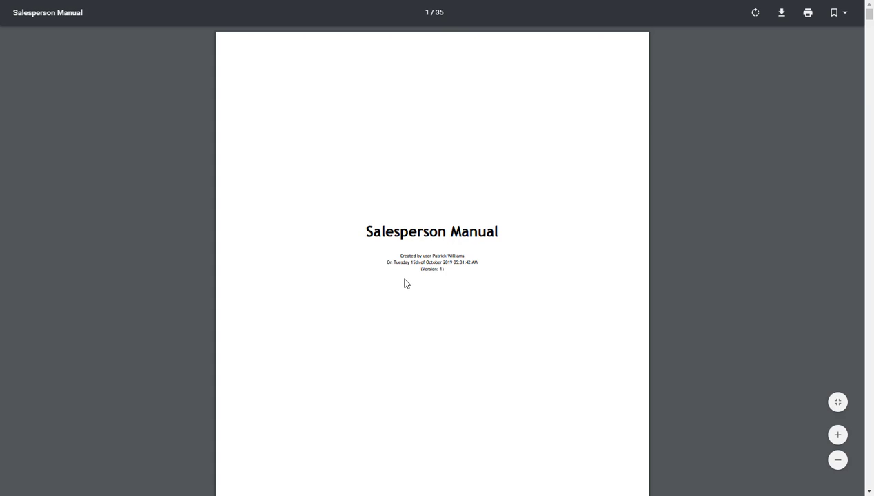
# Review the manual's table of contents and its Sales Goals - Sample document, and close the PDF and the manual dialog
pyautogui.scroll(-12, 405, 283)
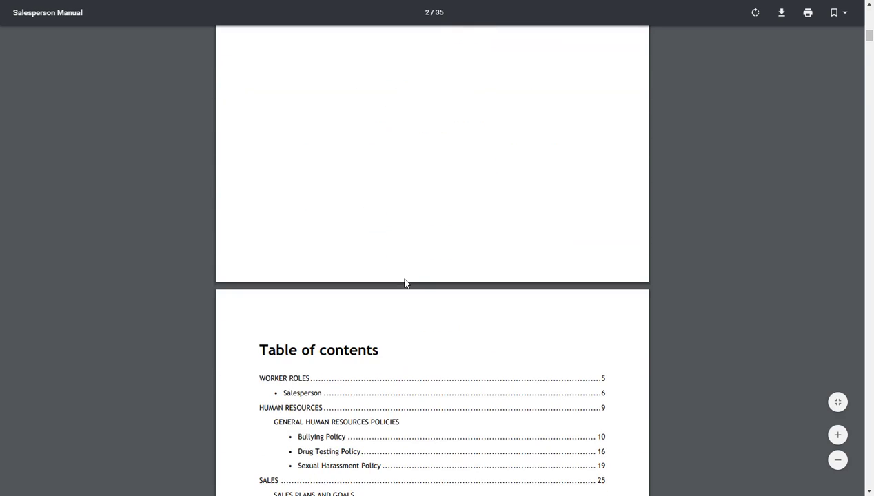
pyautogui.scroll(-3, 405, 284)
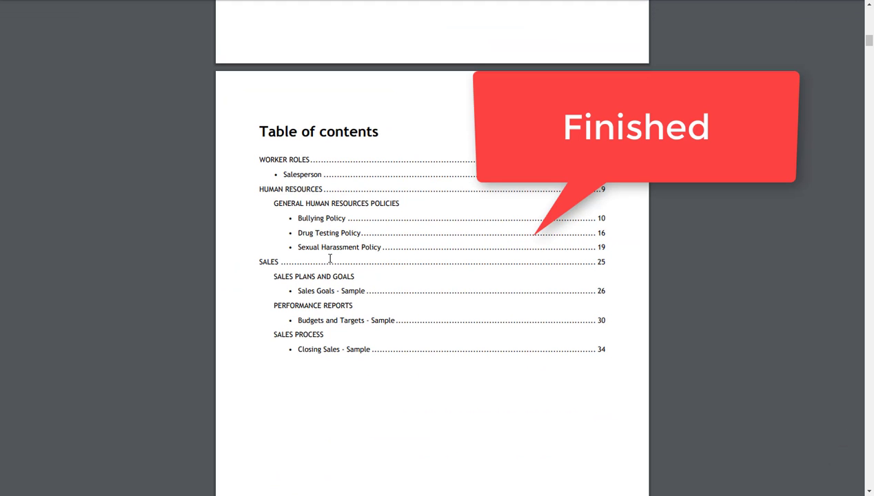
pyautogui.click(328, 296)
pyautogui.scroll(-4, 328, 296)
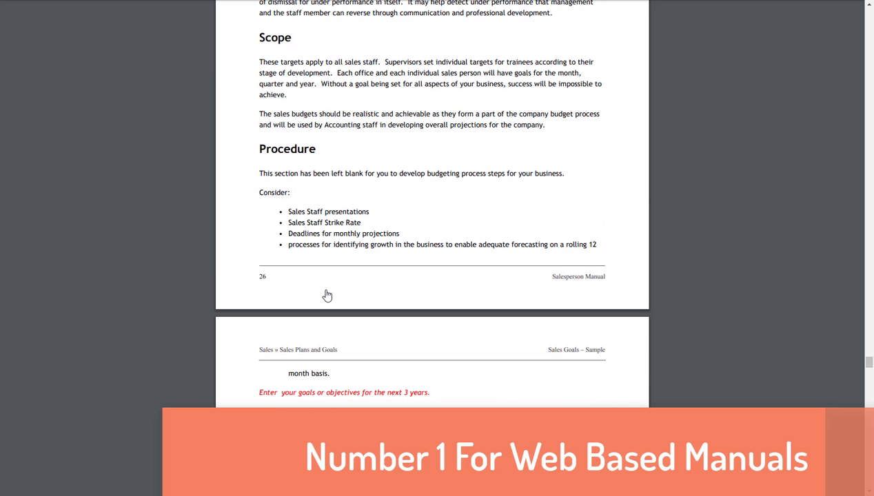
pyautogui.scroll(-8, 328, 294)
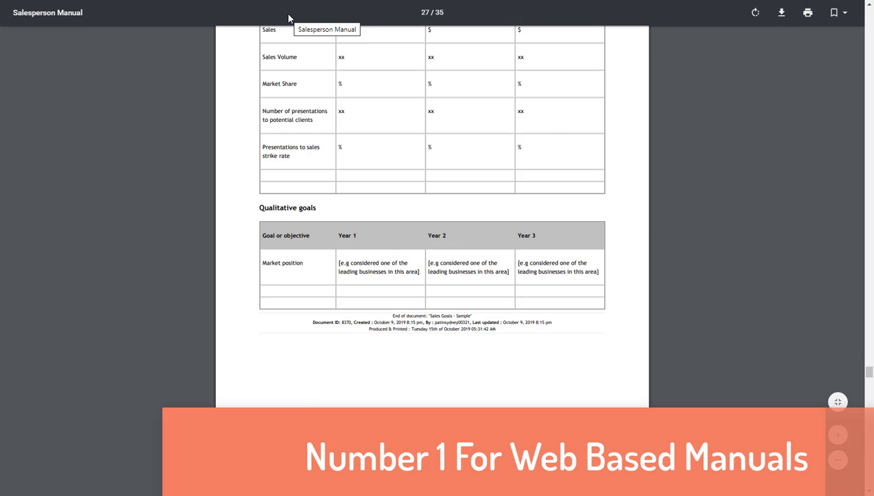
pyautogui.hotkey('ctrl', 'w')
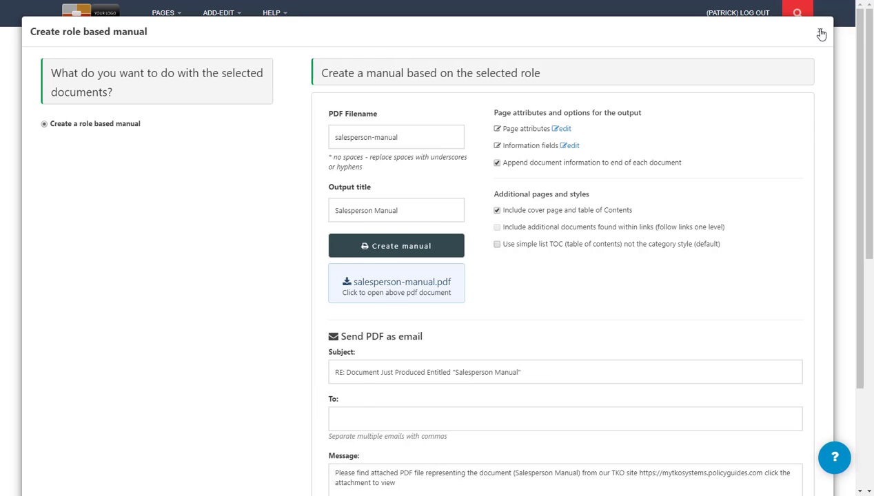
pyautogui.click(820, 33)
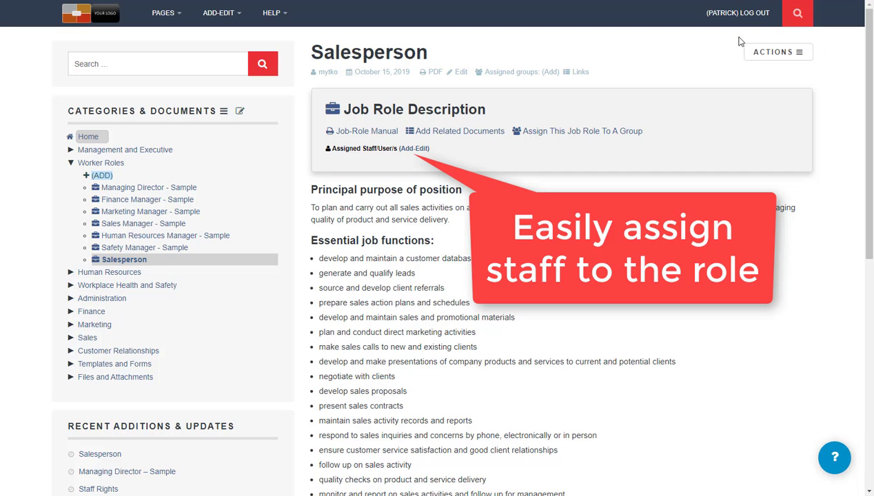
# Assign the second listed user to the Salesperson role, checking the new-user form before saving the assignment
pyautogui.click(412, 150)
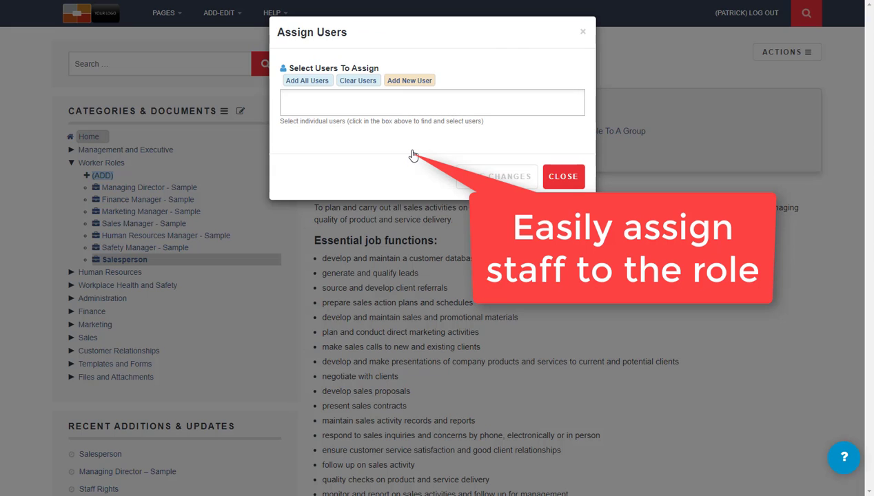
pyautogui.click(331, 95)
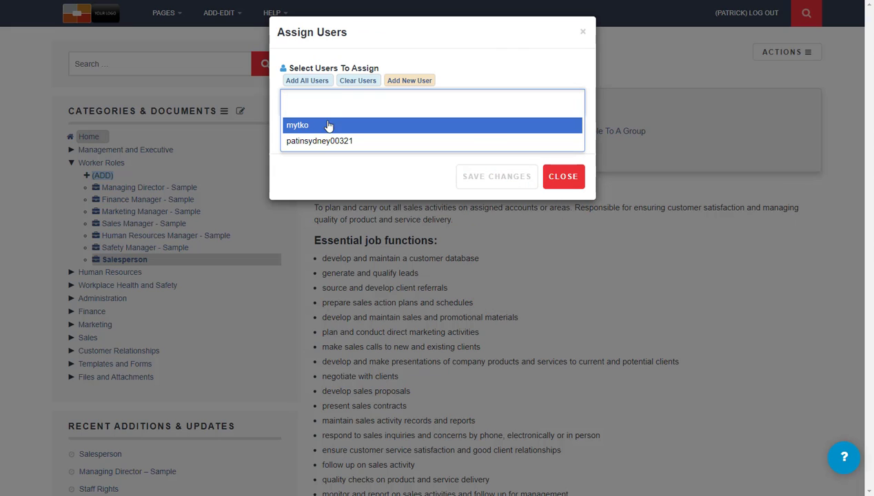
pyautogui.click(328, 143)
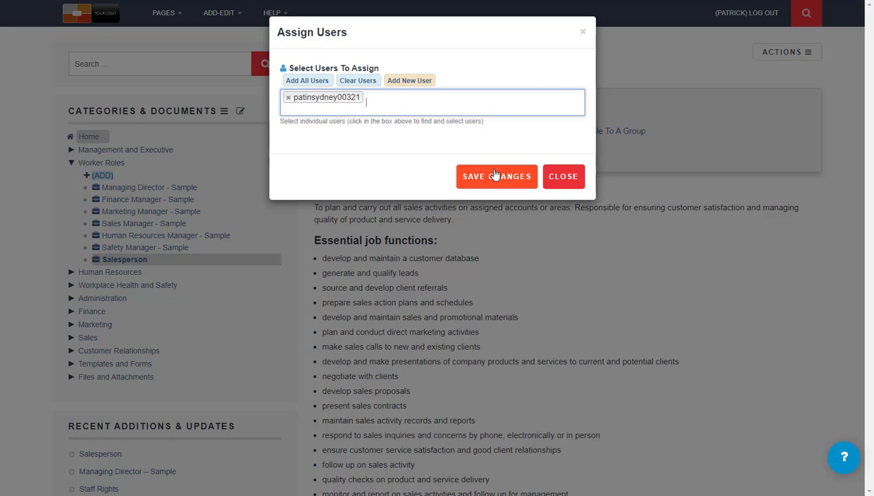
pyautogui.click(413, 82)
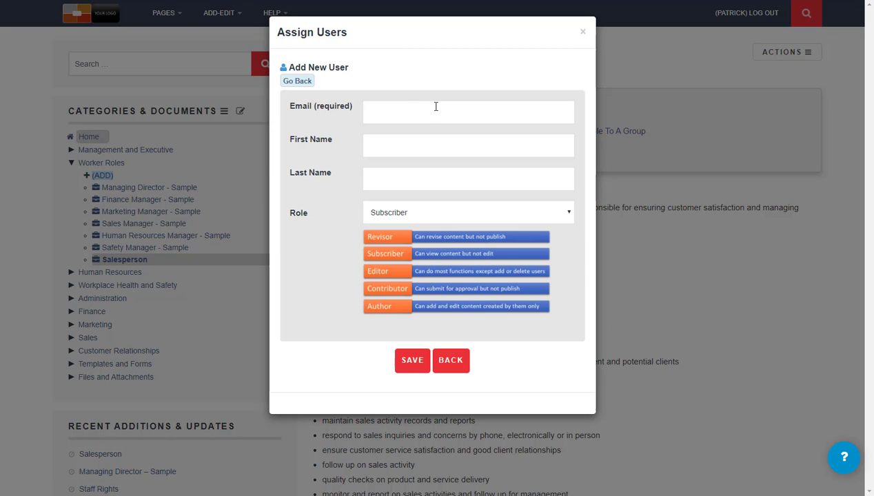
pyautogui.click(447, 186)
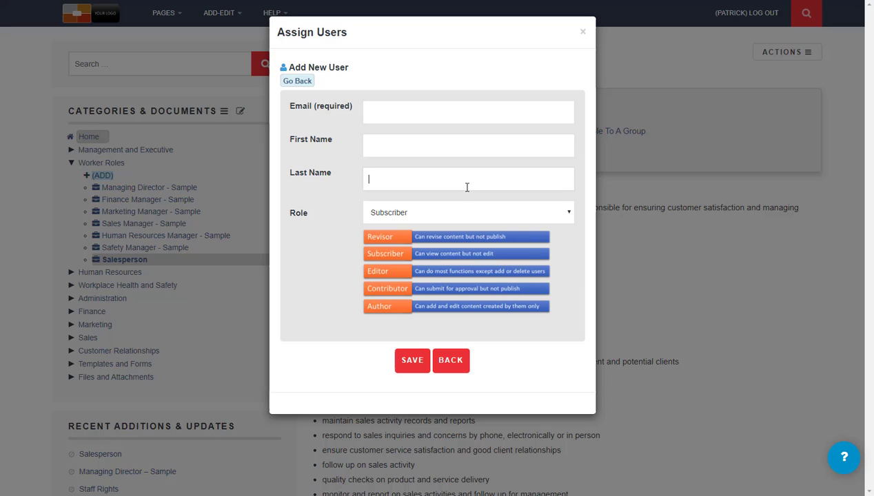
pyautogui.click(298, 82)
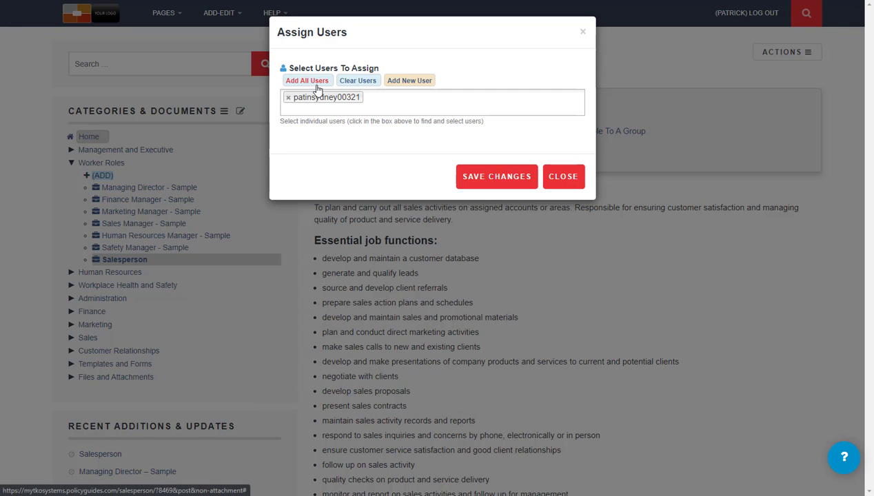
pyautogui.click(501, 177)
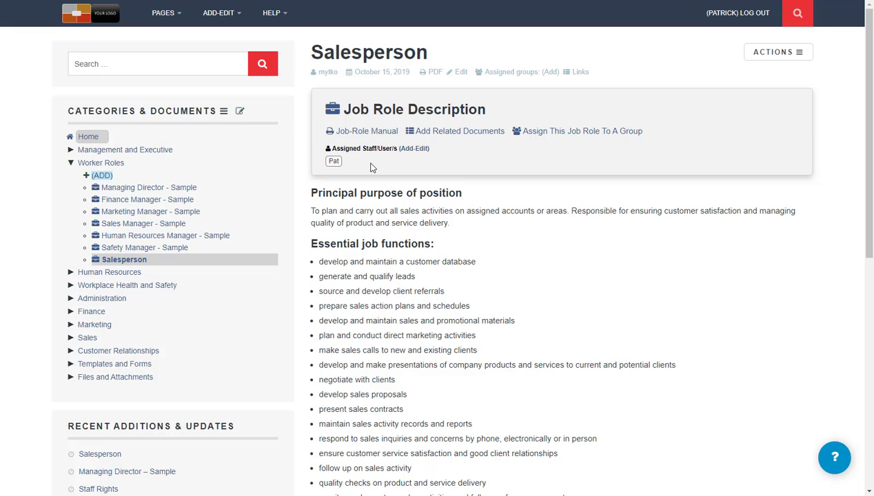
# Start a new document under Worker Roles and try the Job Role and File document types
pyautogui.click(102, 176)
pyautogui.click(138, 234)
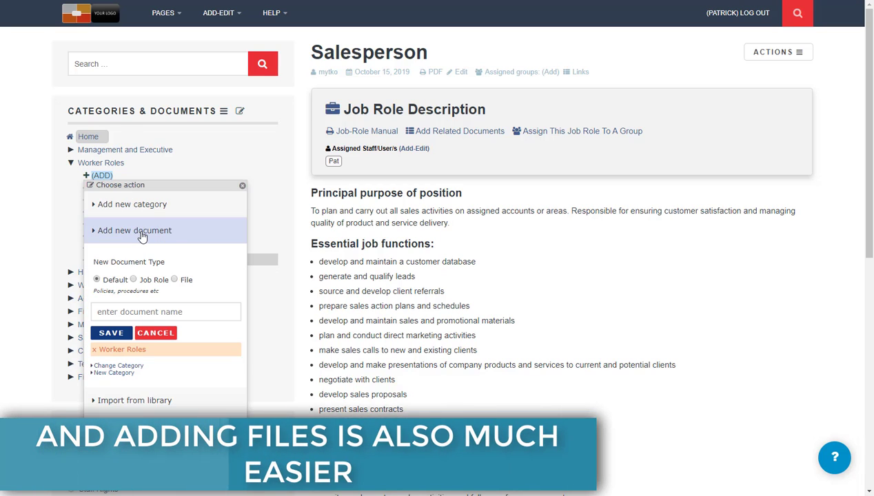
pyautogui.click(133, 280)
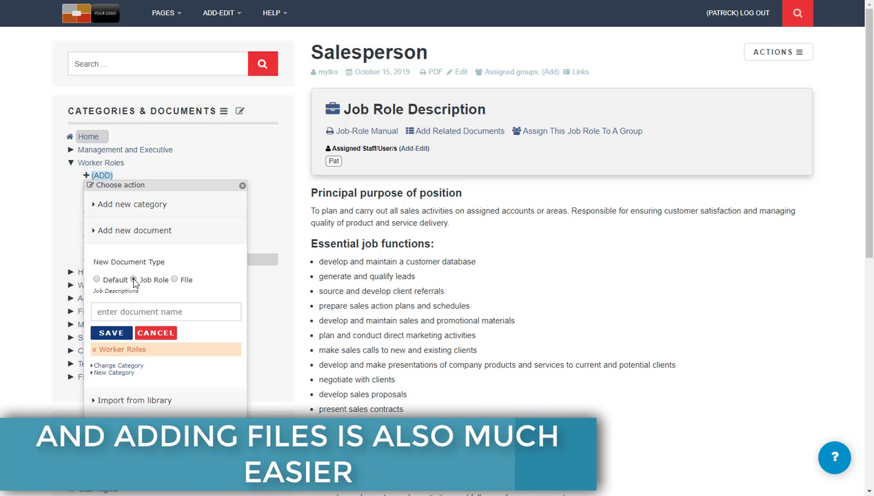
pyautogui.click(174, 280)
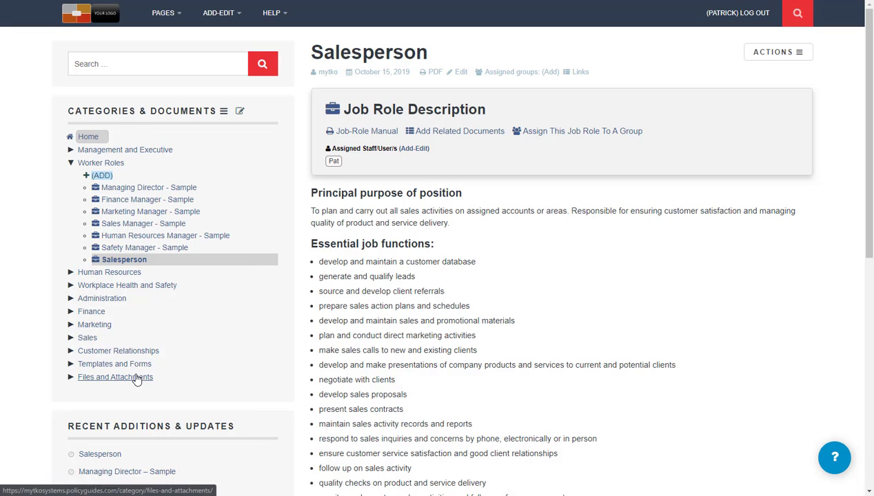
# Open Application For Leave in Files and Attachments, show its replacement-file upload options and cancel the replacement
pyautogui.click(136, 378)
pyautogui.click(136, 402)
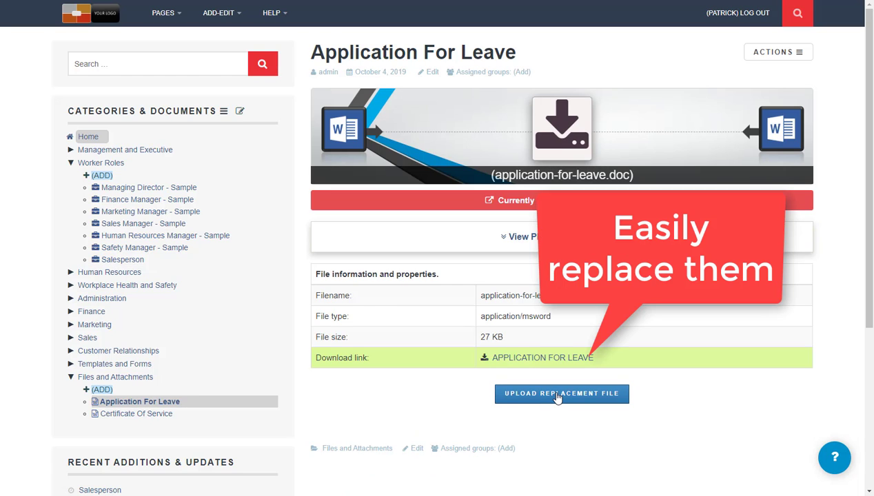
pyautogui.click(558, 398)
pyautogui.scroll(-2, 575, 403)
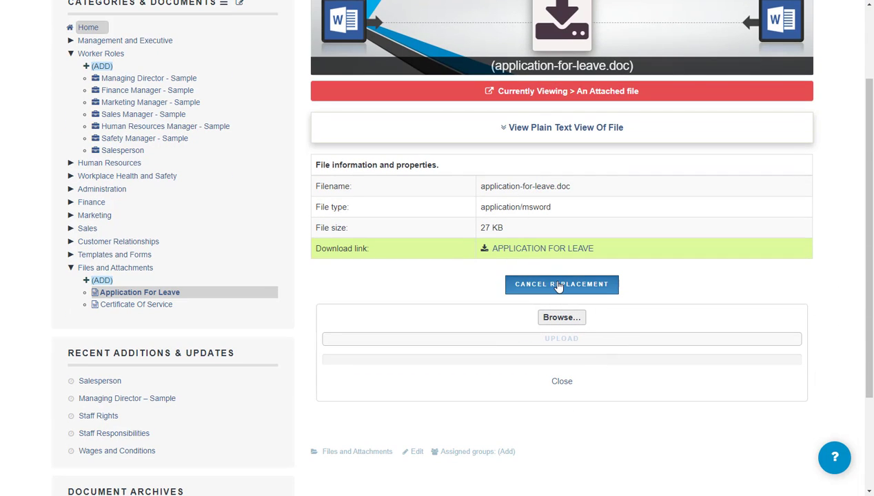
pyautogui.click(560, 284)
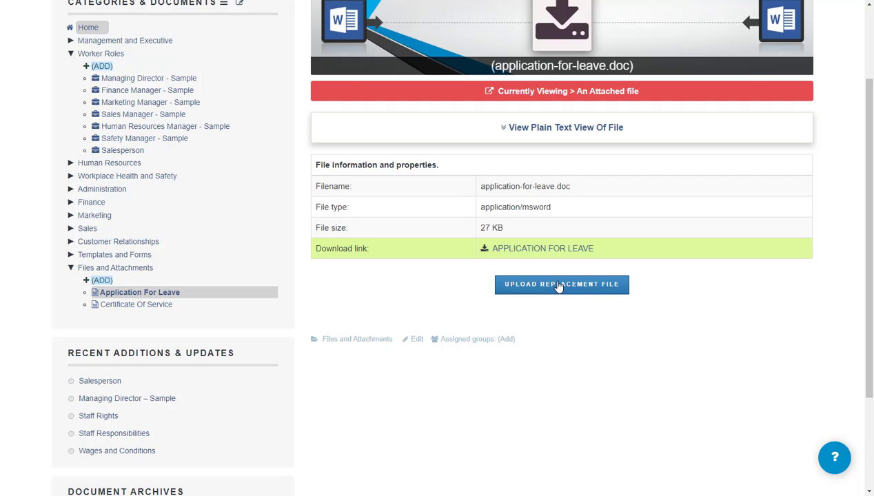